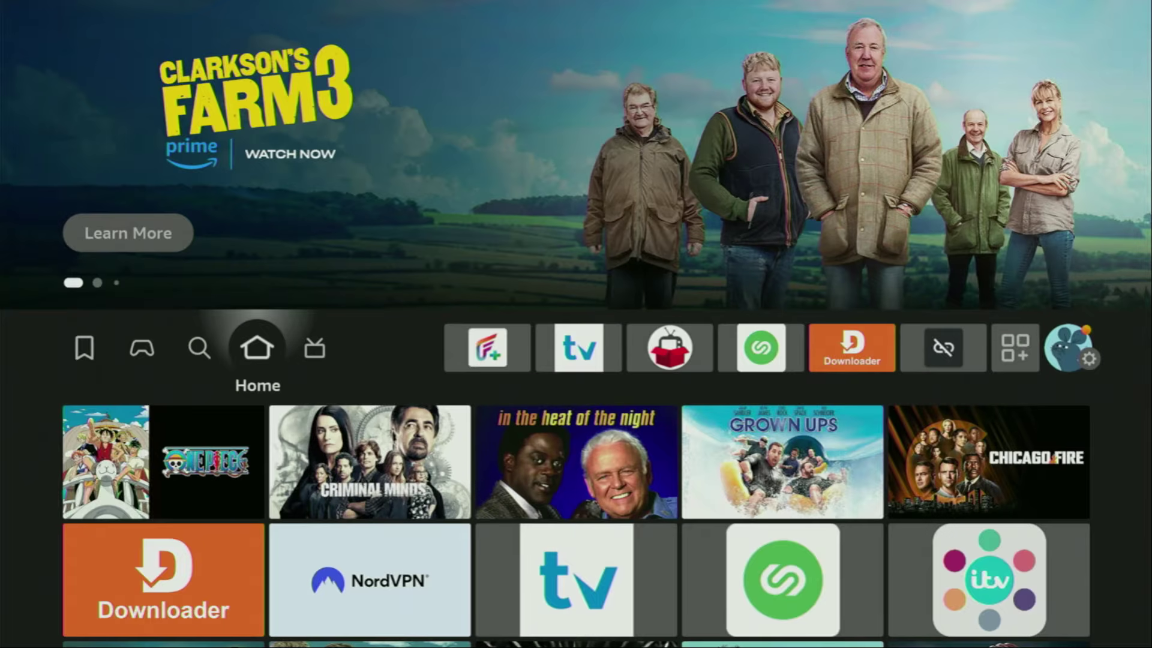
Search for the Downloader app from the Find section
key("Left")
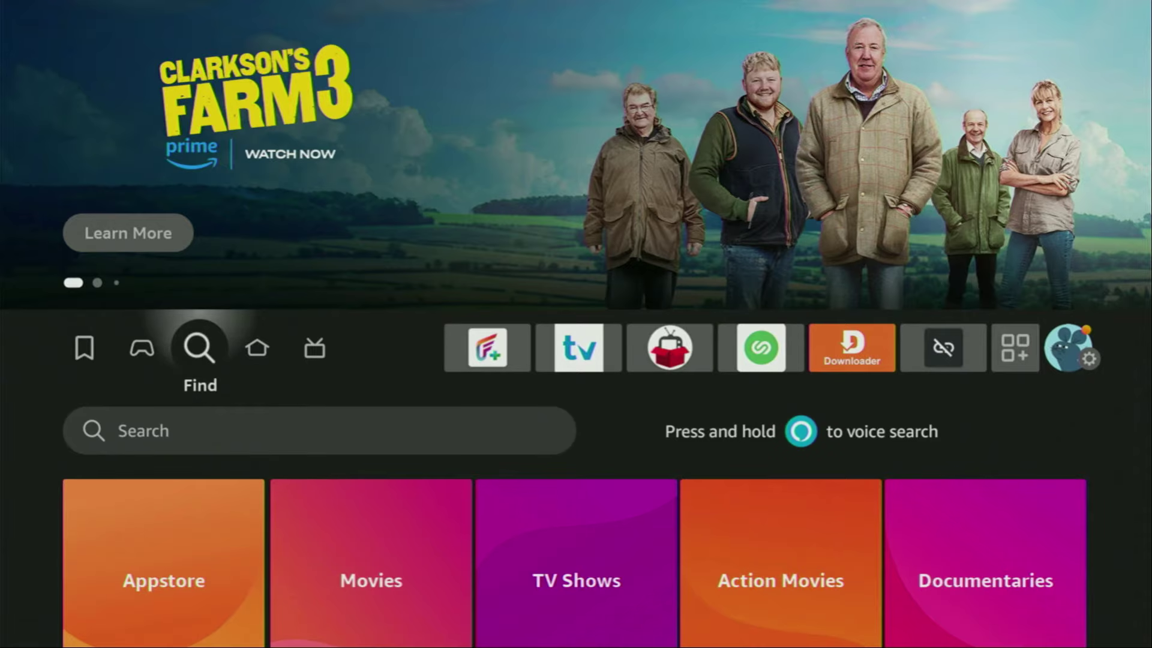
key("Down")
key("Return")
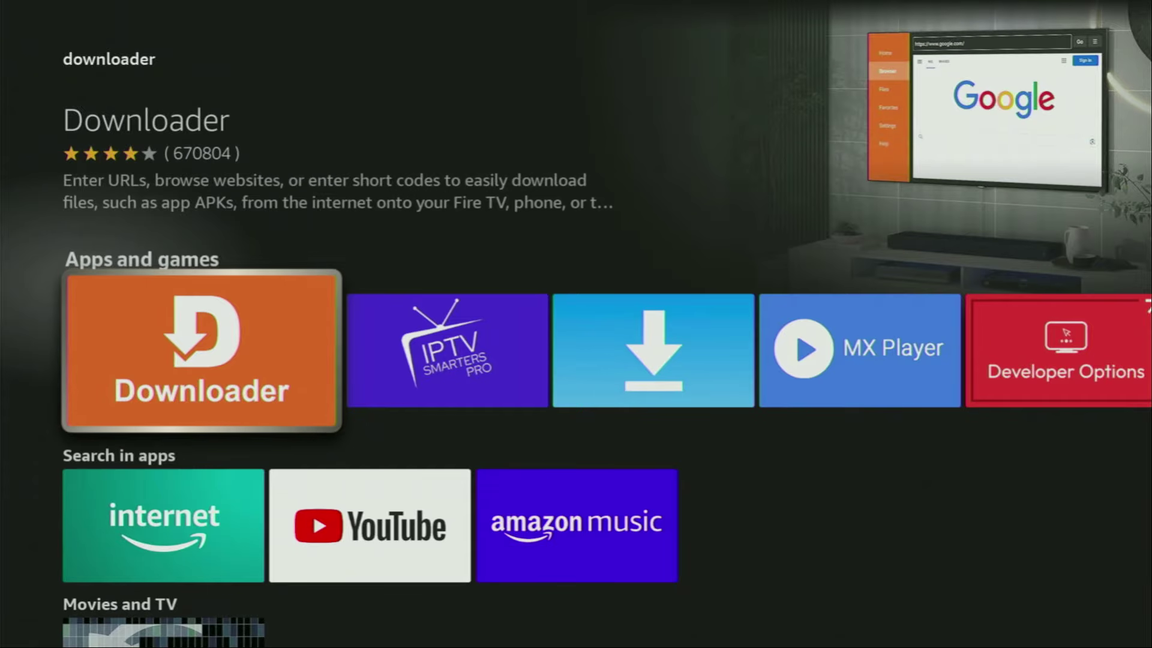
Return to the home screen and go to the device settings
key("Home")
key("Right")
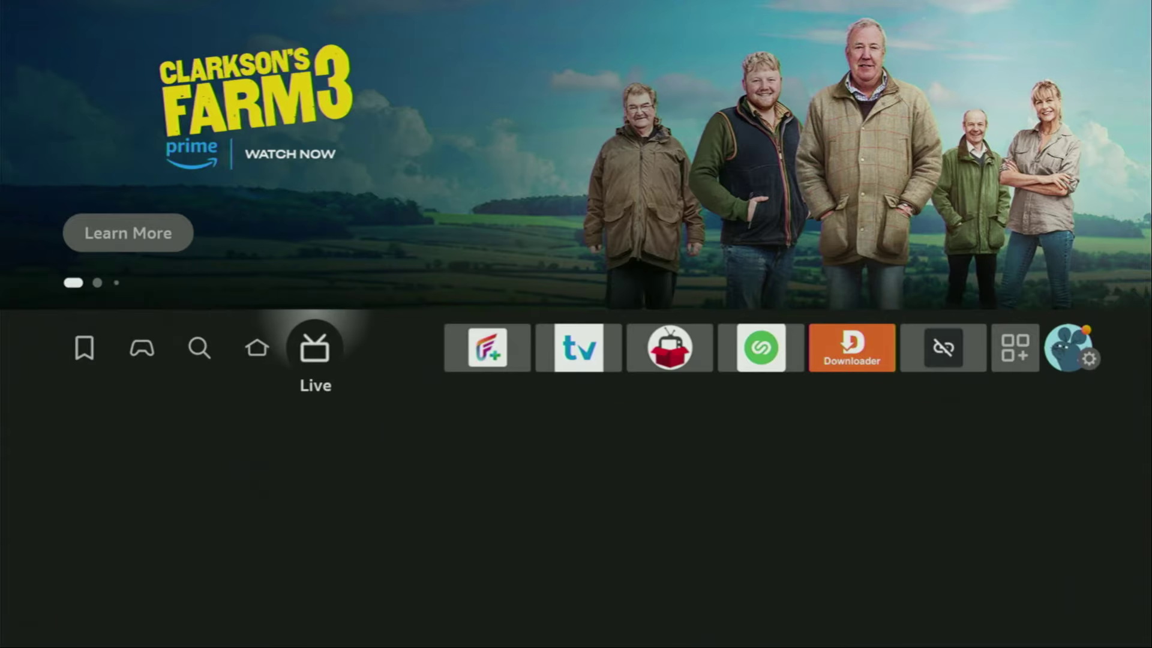
key("Right")
key("Right")
key("Right")
key("Right")
key("Right")
key("Right")
key("Right")
key("Right")
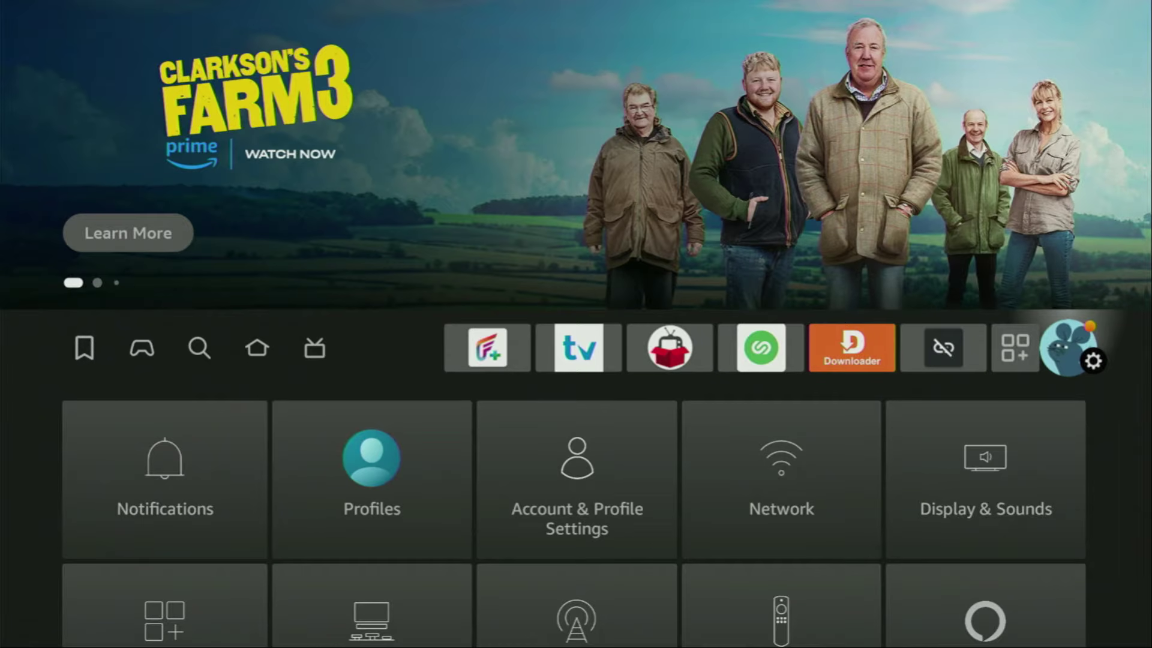
Open the My Fire TV settings
key("Down")
key("Down")
key("Down")
key("Right")
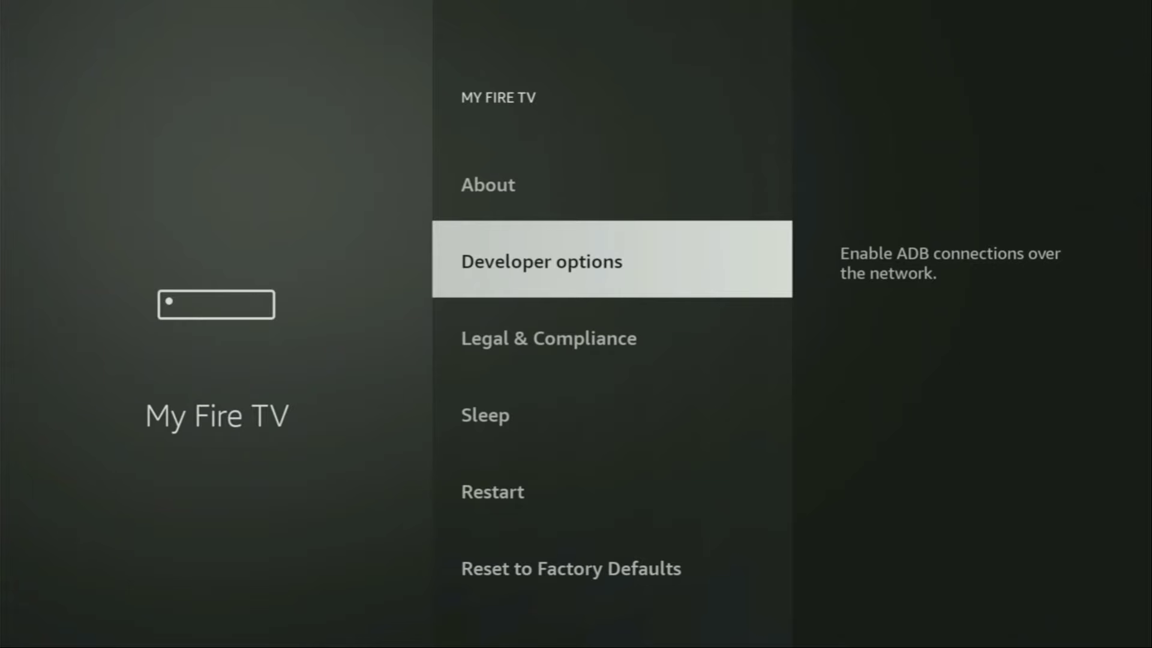
Look through the My Fire TV options from About and Developer options down to Reset to Factory Defaults
key("Down")
key("Down")
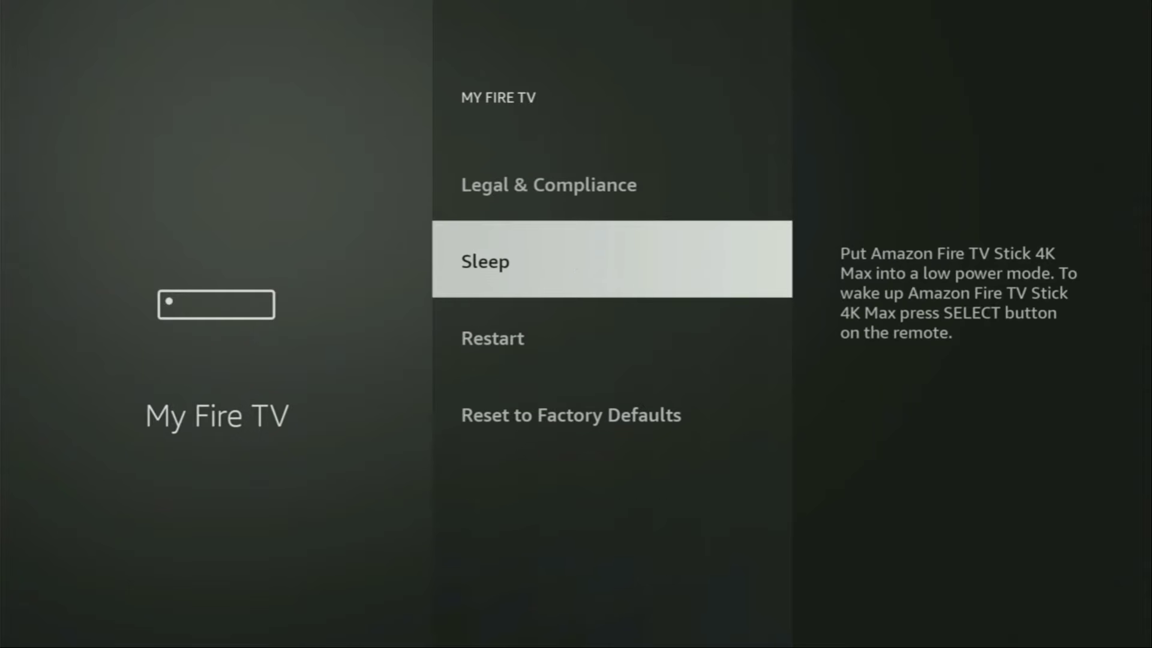
key("Down")
key("Down")
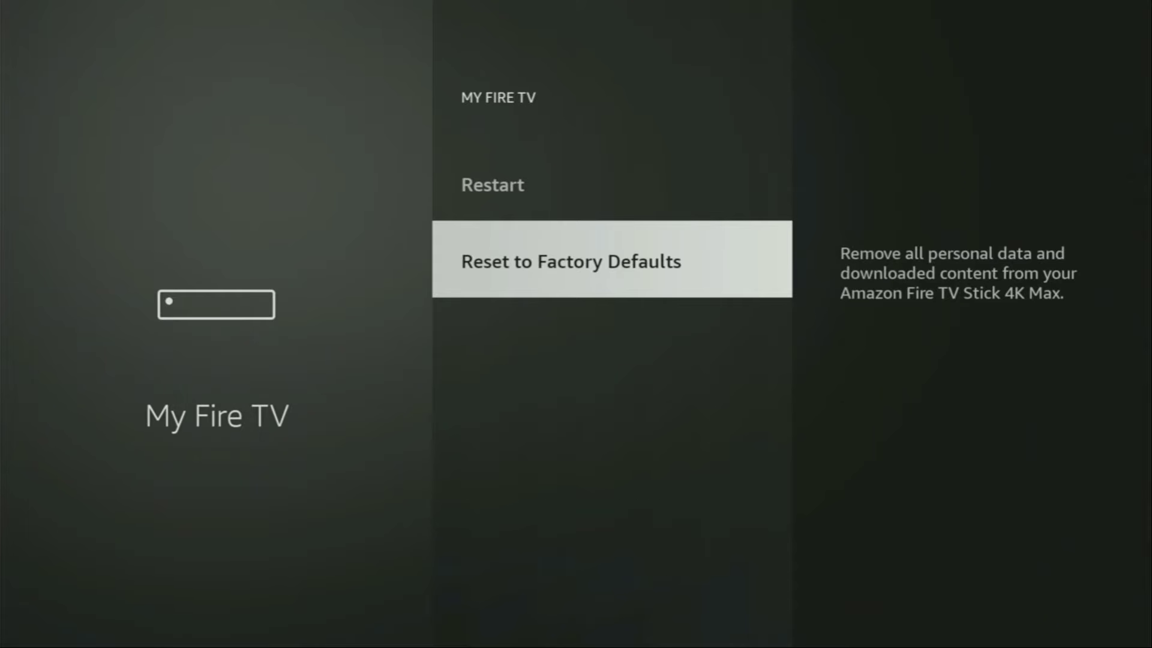
key("Up")
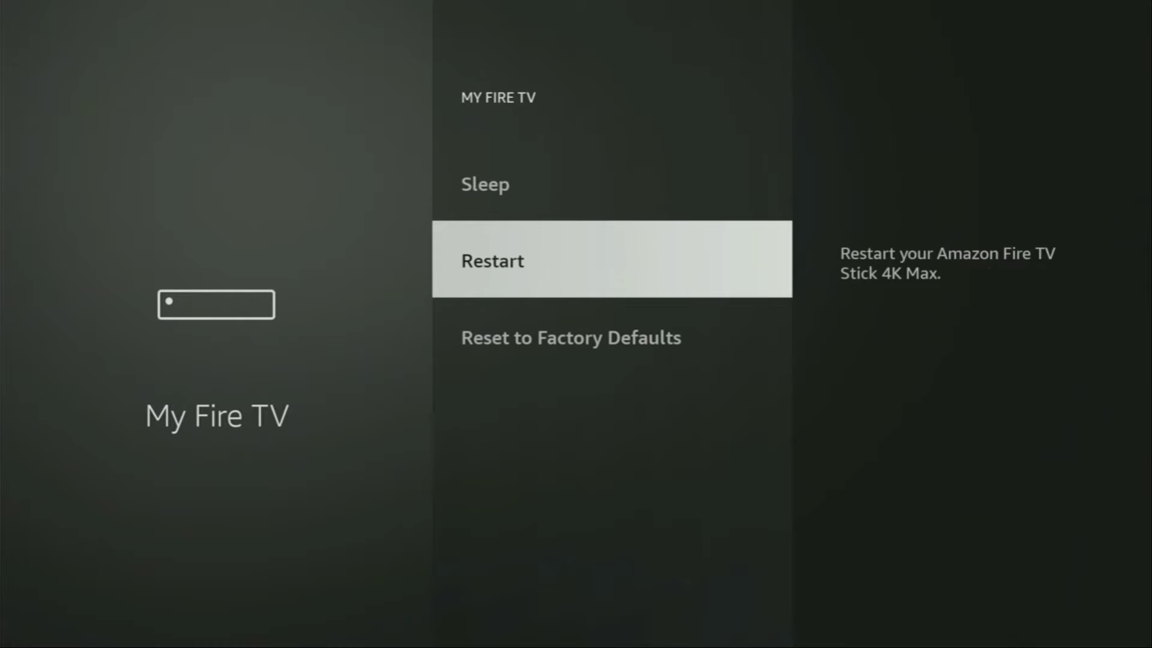
key("Up")
key("Up")
key("Up")
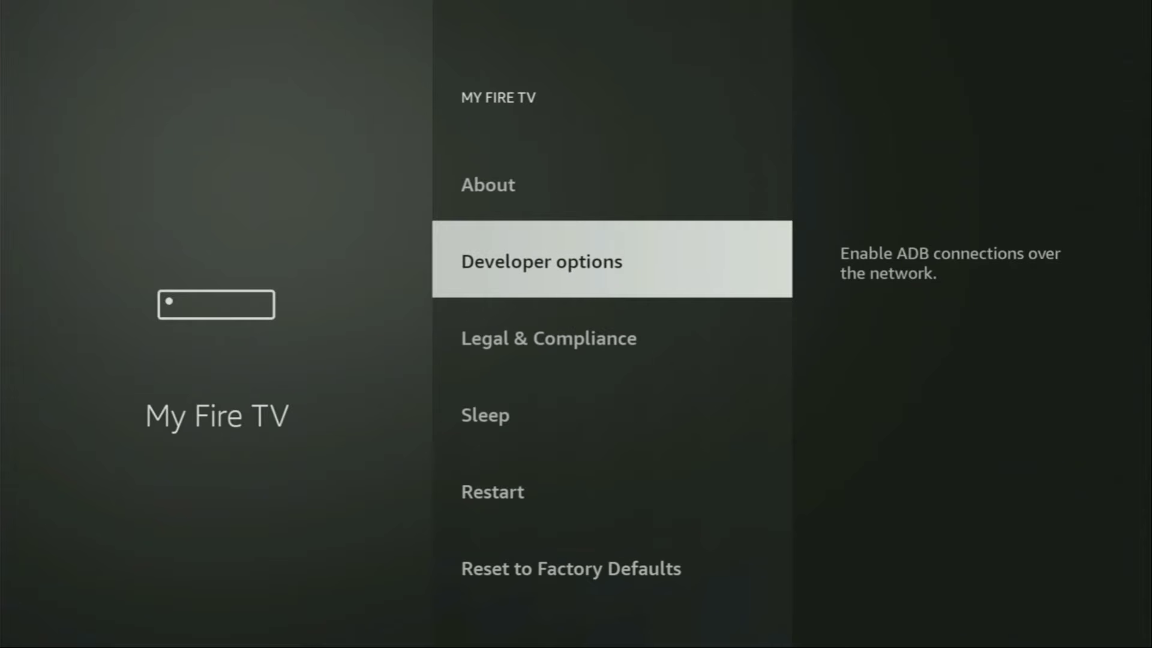
key("Up")
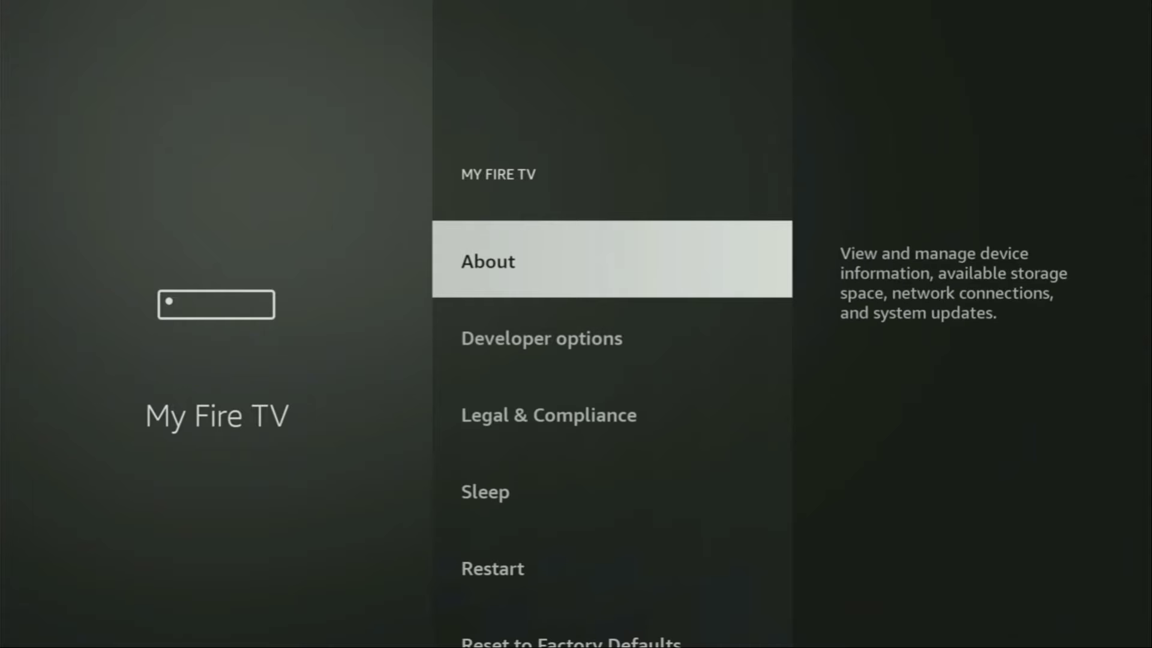
key("Down")
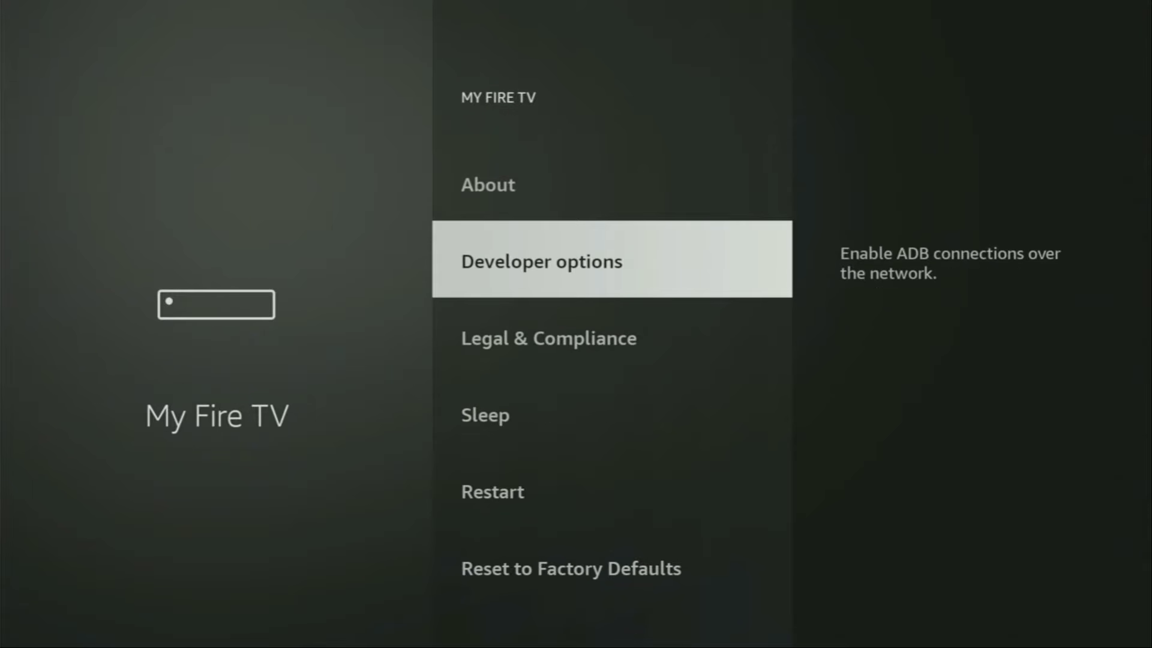
Open the Install unknown apps list within Developer options
key("Down")
key("Up")
key("Up")
key("Return")
key("Return")
key("Return")
key("Down")
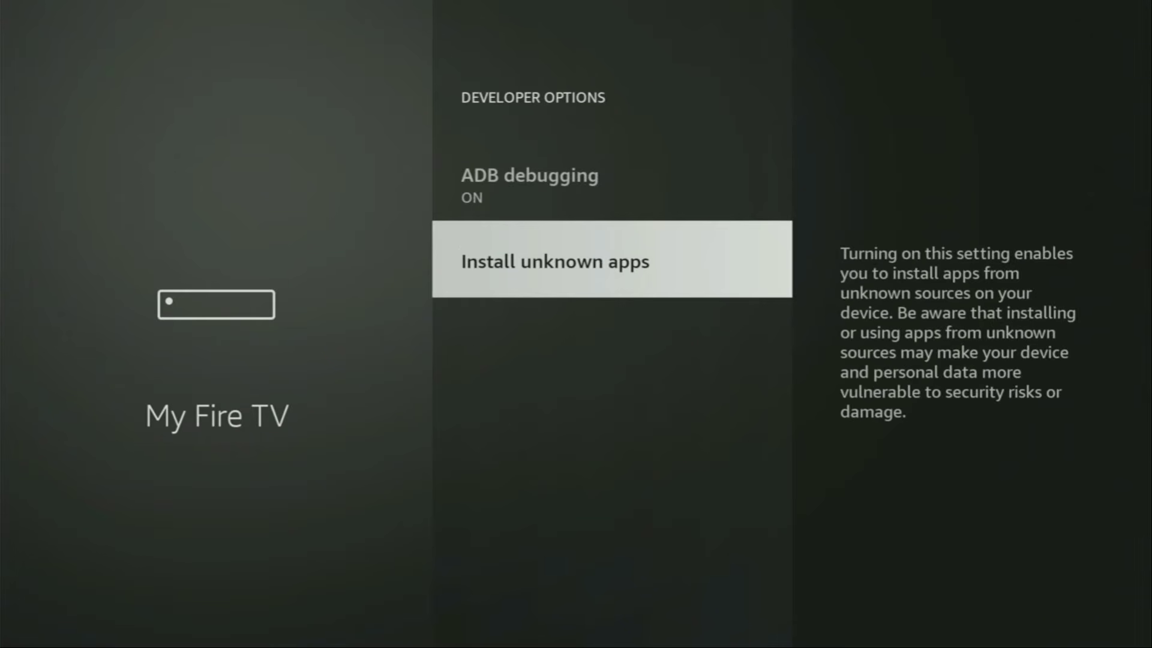
key("Return")
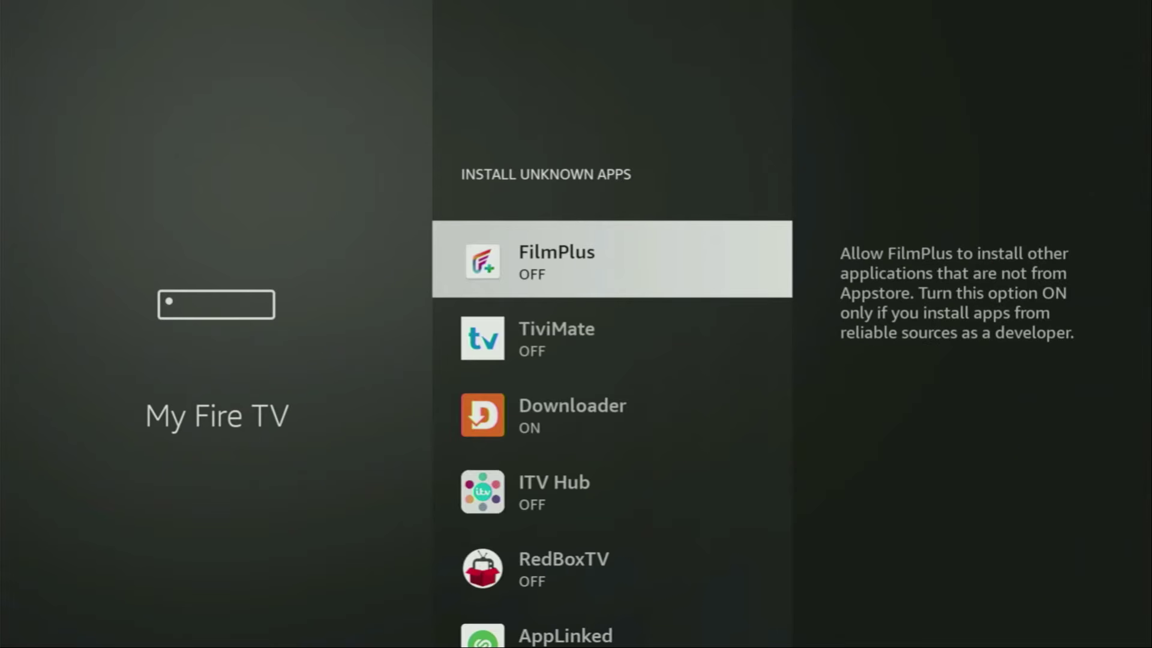
Check the unknown-app install permissions of Downloader, AppLinked and Unlinked
key("Down")
key("Down")
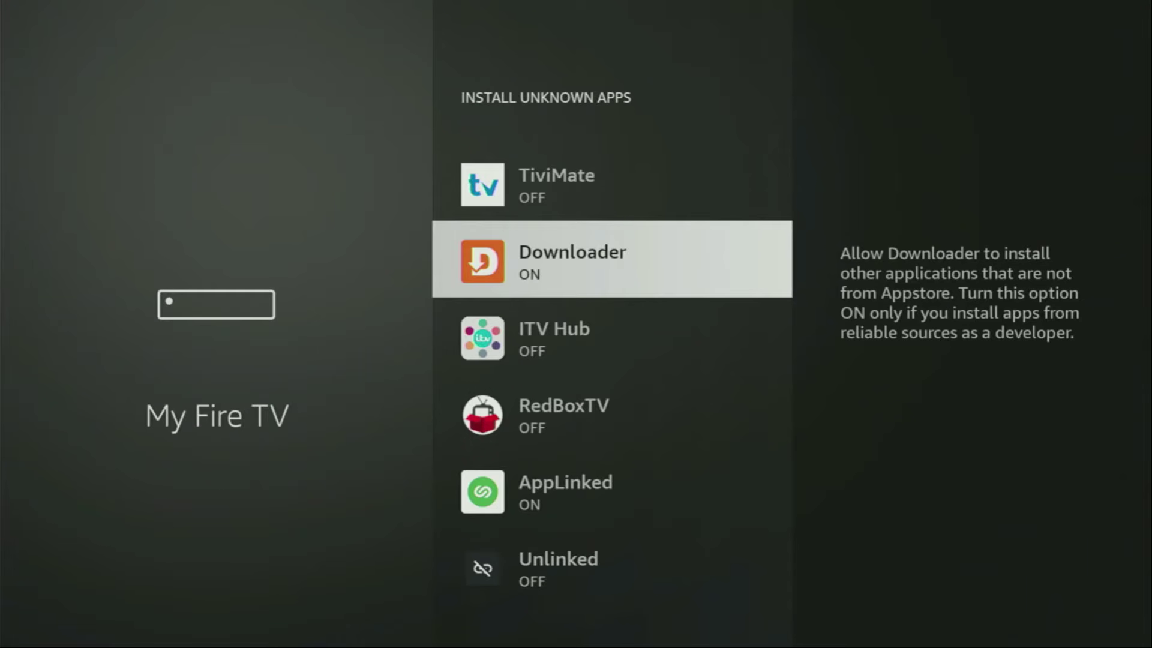
key("Down")
key("Down")
key("Down")
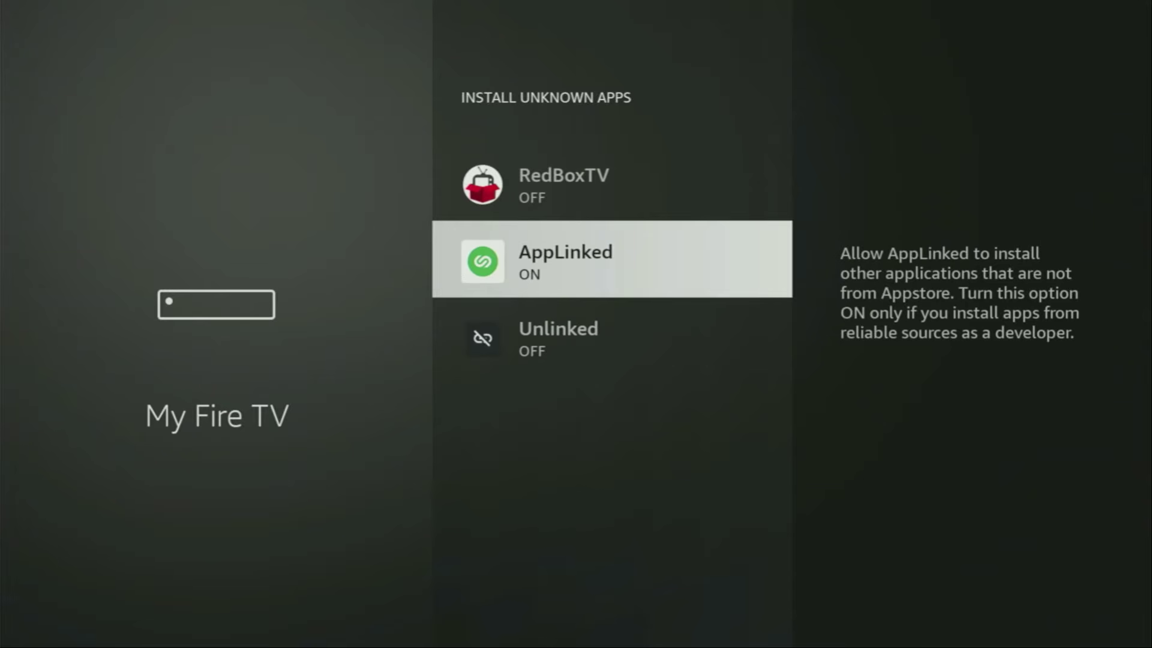
key("Down")
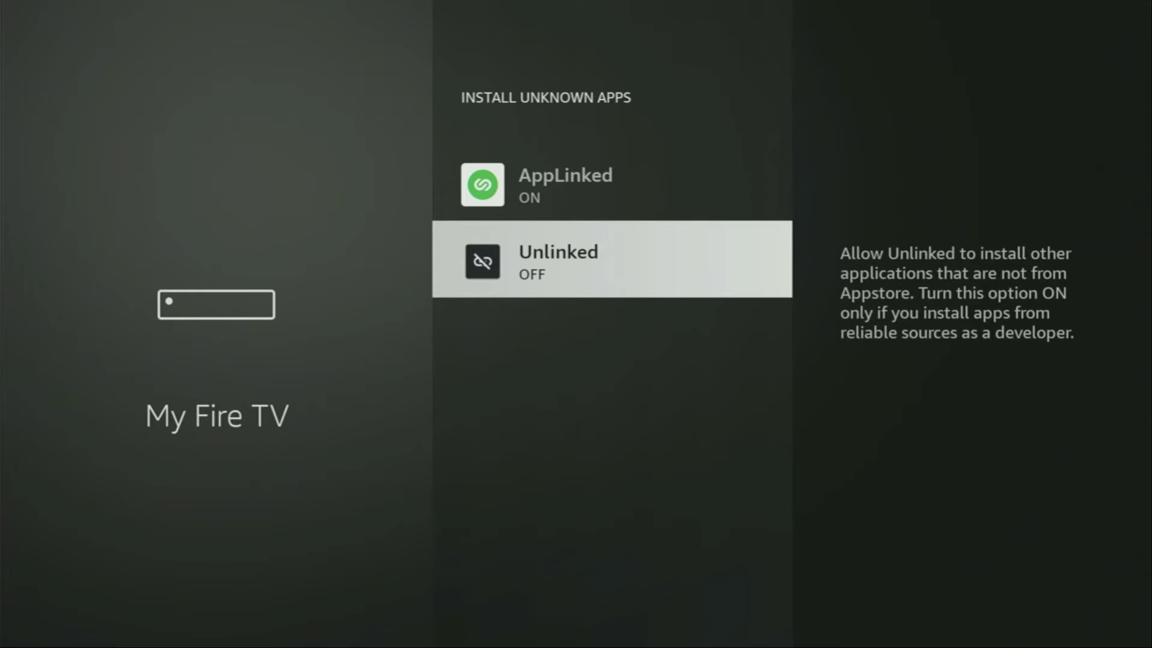
key("Up")
key("Up")
key("Up")
key("Up")
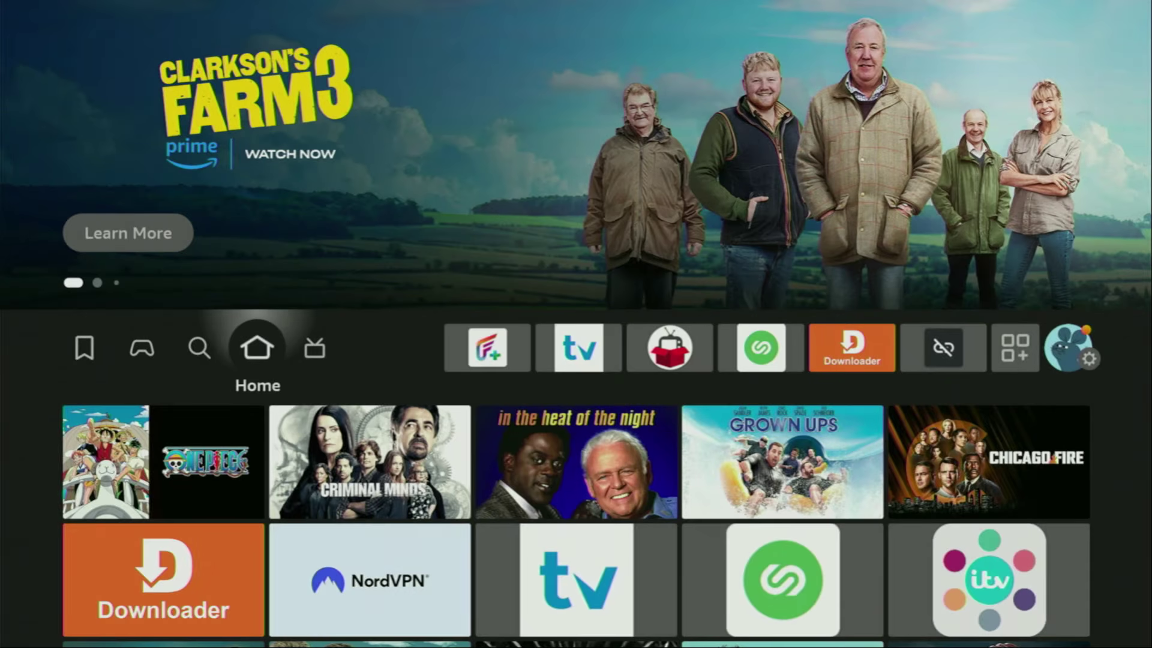
Open the full Your Apps & Channels list from the home screen and highlight Downloader
key("Right")
key("Right")
key("Right")
key("Right")
key("Right")
key("Right")
key("Right")
key("Right")
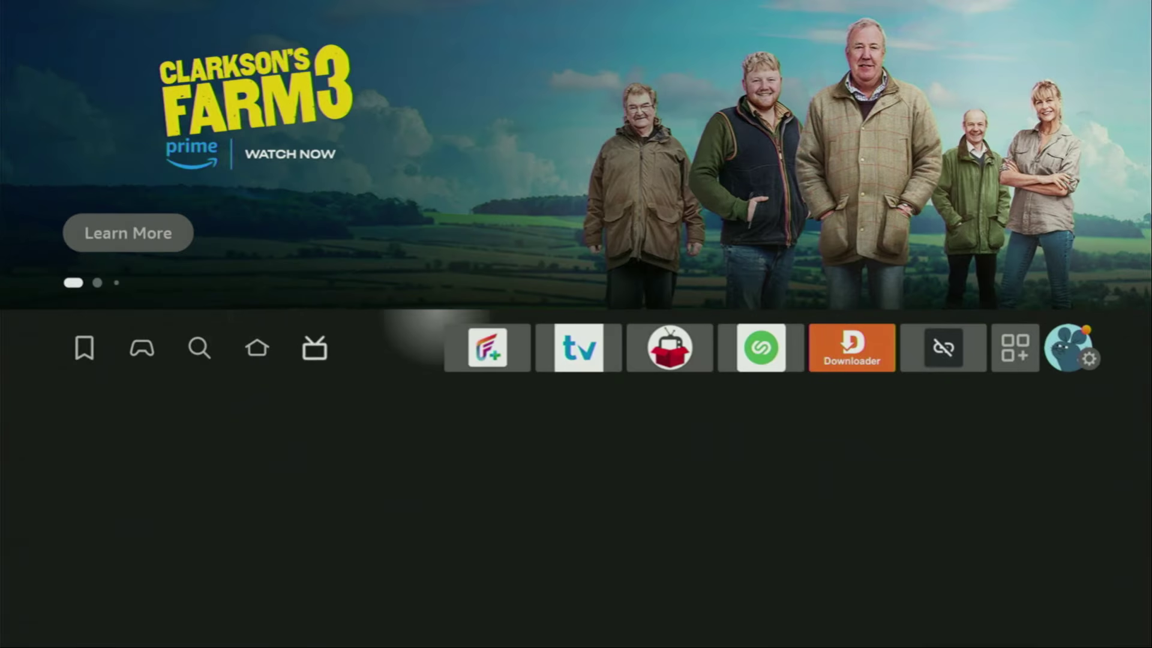
key("Right")
key("Left")
key("Return")
key("Right")
key("Right")
key("Right")
key("Right")
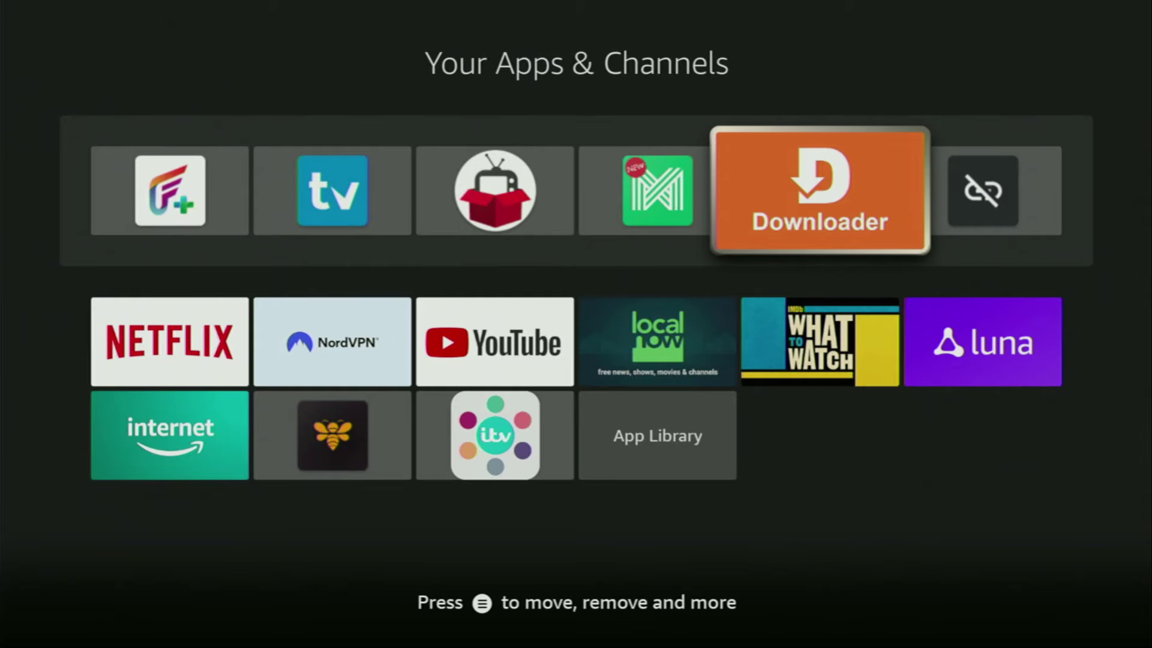
Launch NordVPN from the apps and channels list
key("Down")
key("Left")
key("Left")
key("Left")
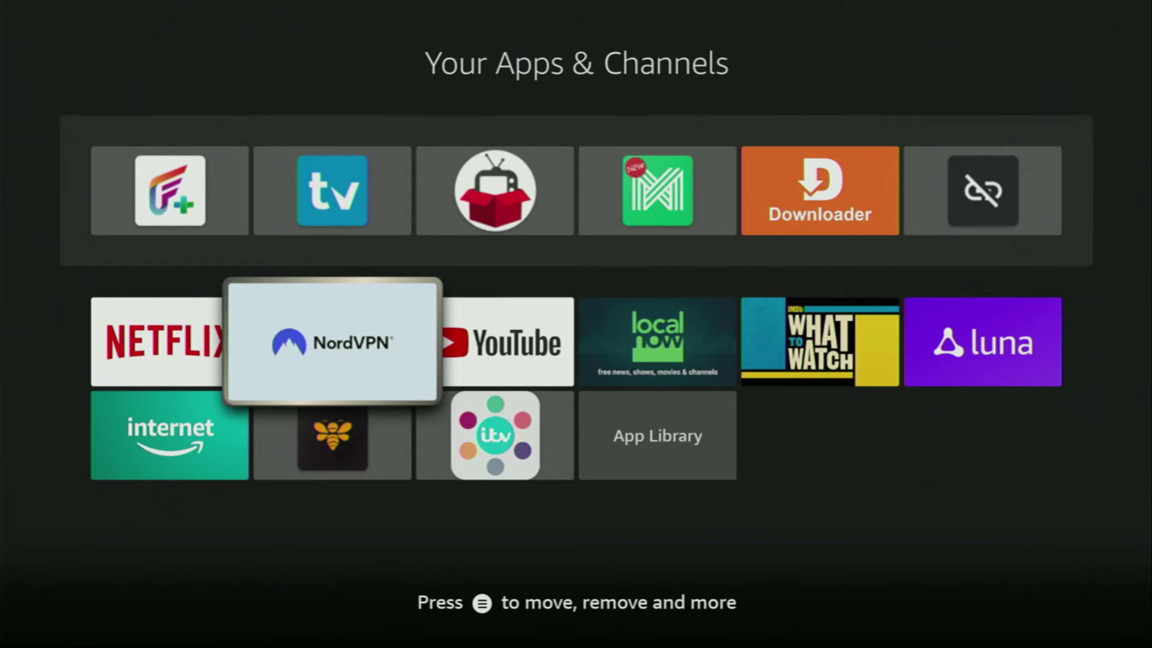
key("Return")
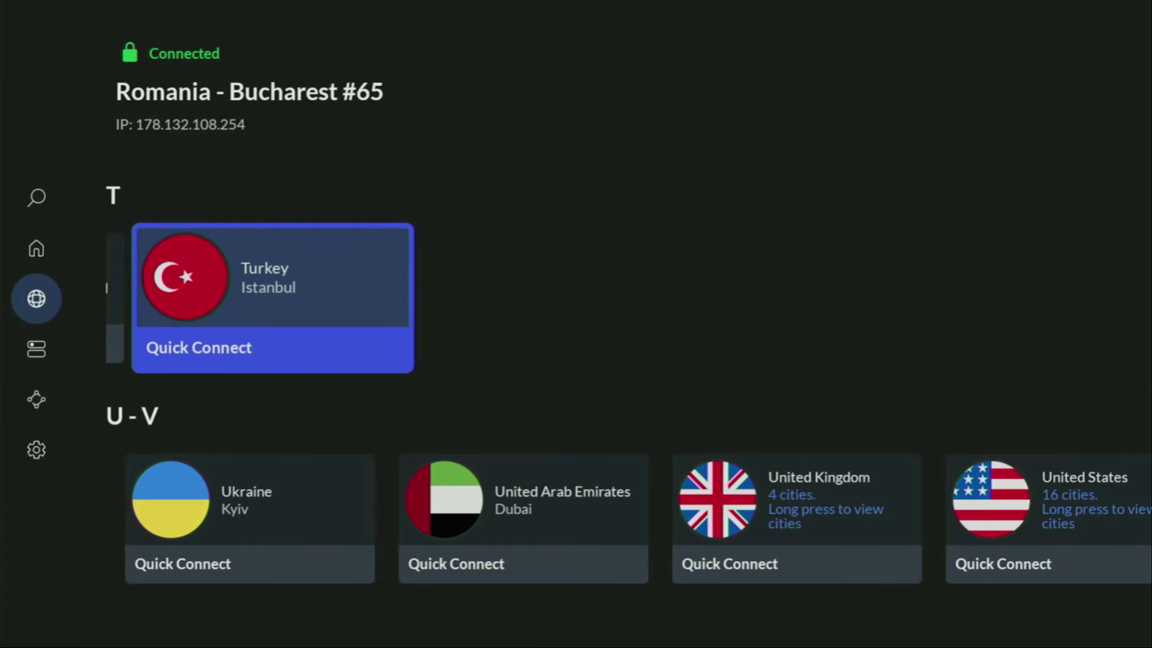
Browse the VPN server countries backwards from Turkey through the alphabet to Belgium
key("Down")
key("Up")
key("Up")
key("Up")
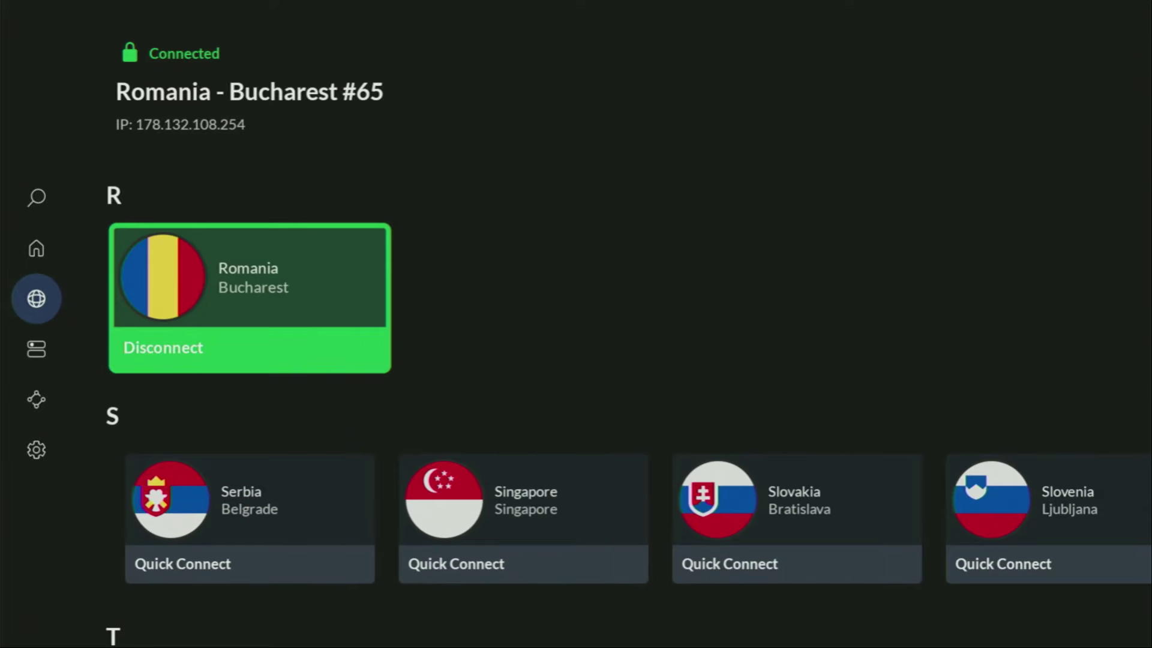
key("Up")
key("Up")
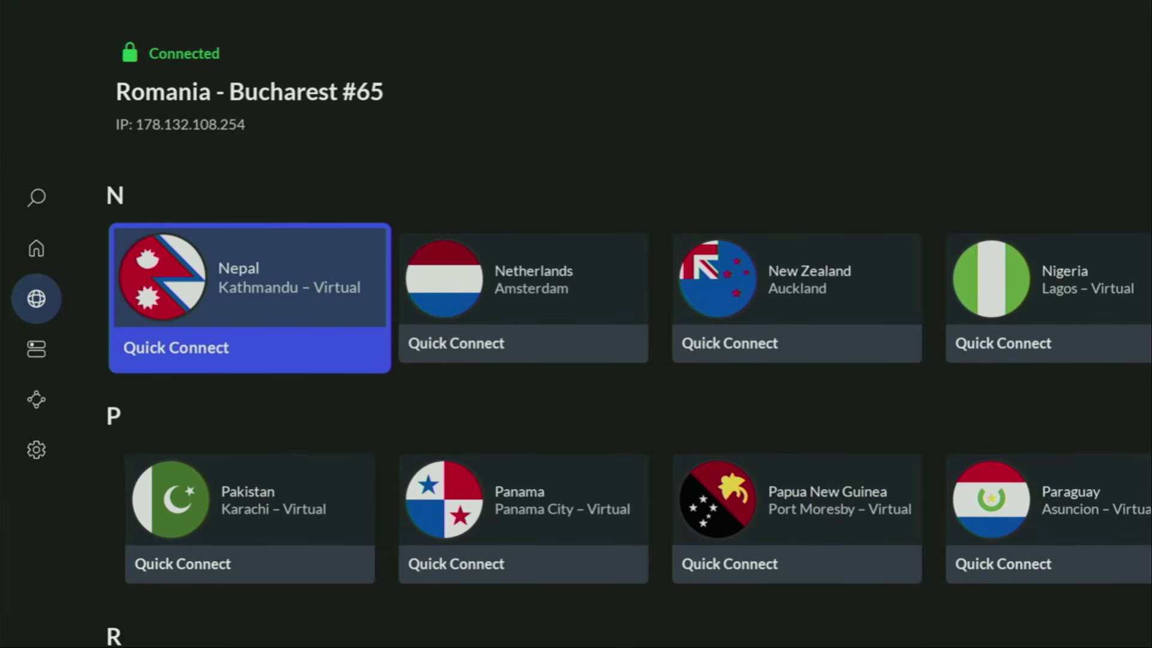
key("Up")
key("Up")
key("Right")
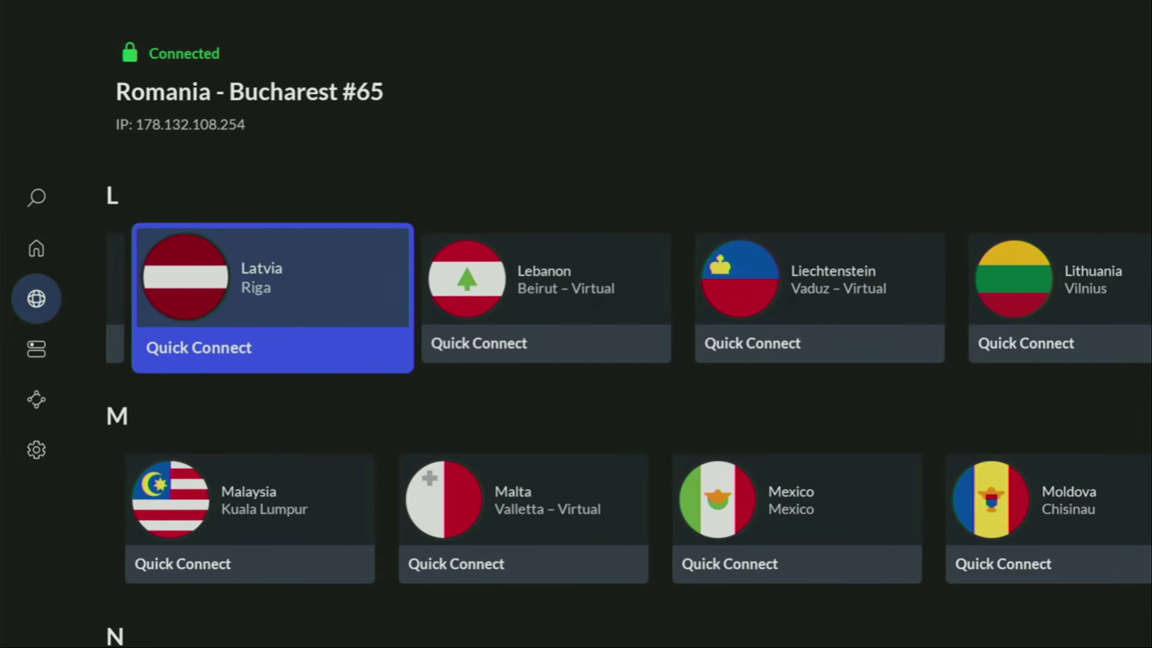
key("Right")
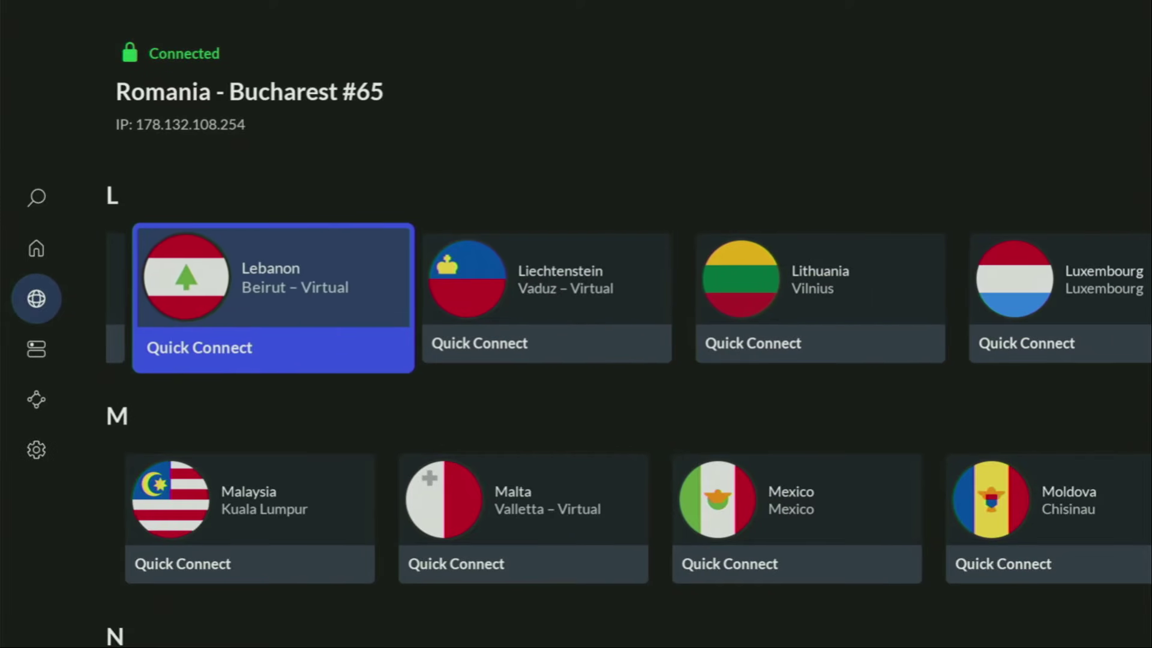
key("Up")
key("Up")
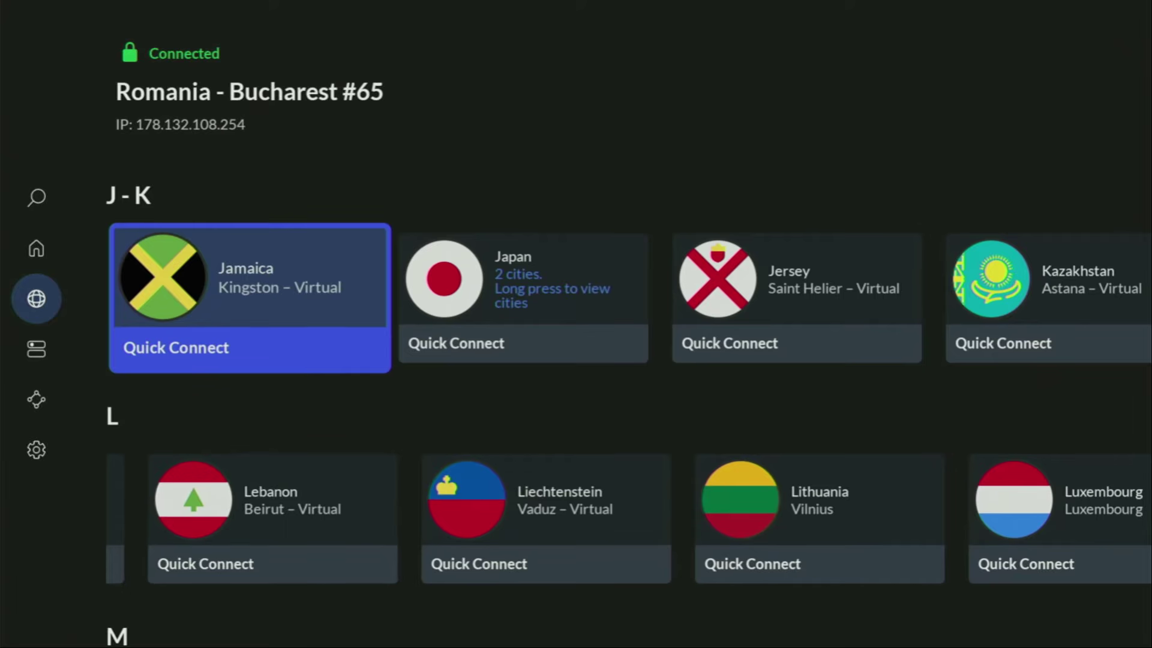
key("Up")
key("Up")
key("Up")
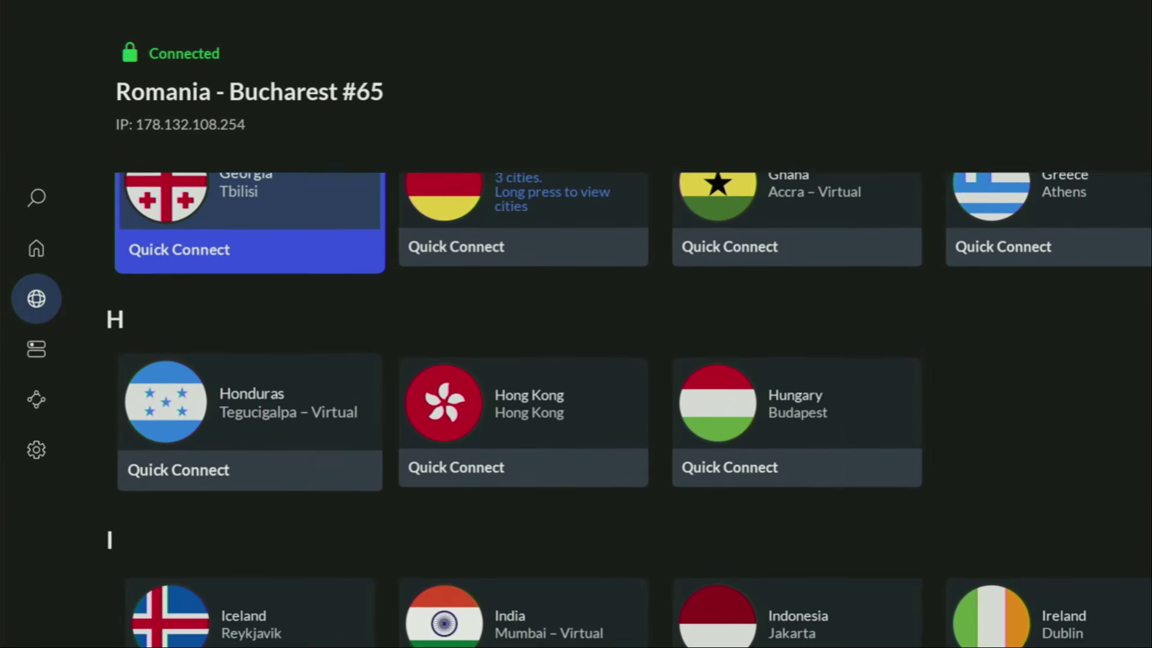
key("Up")
key("Up")
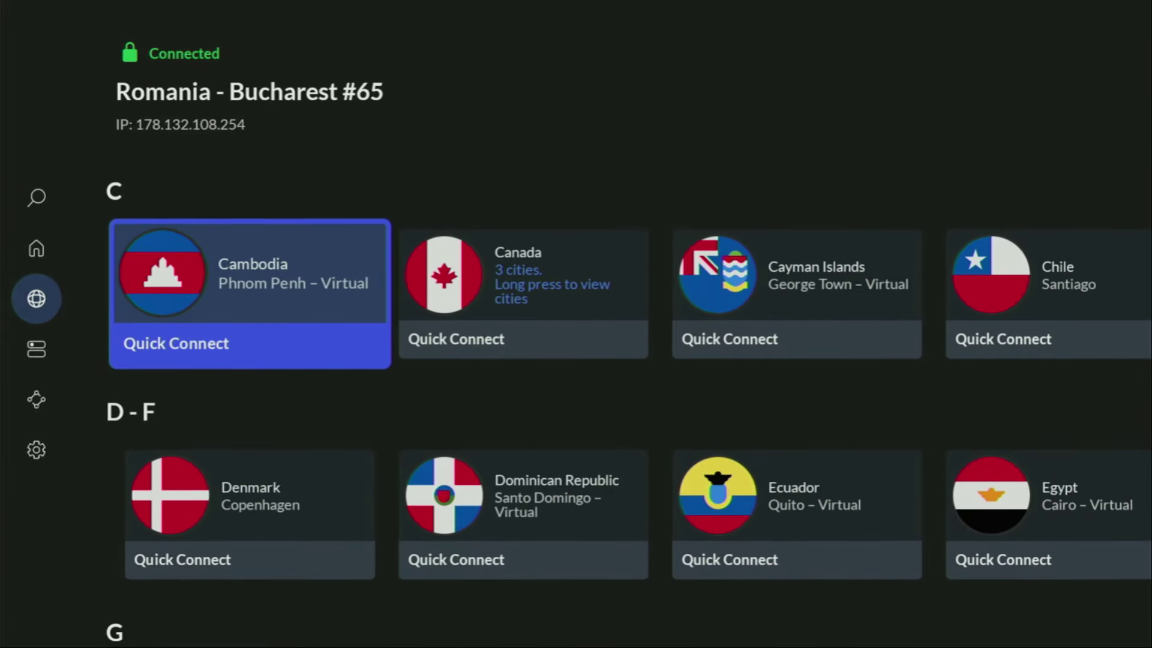
key("Right")
key("Right")
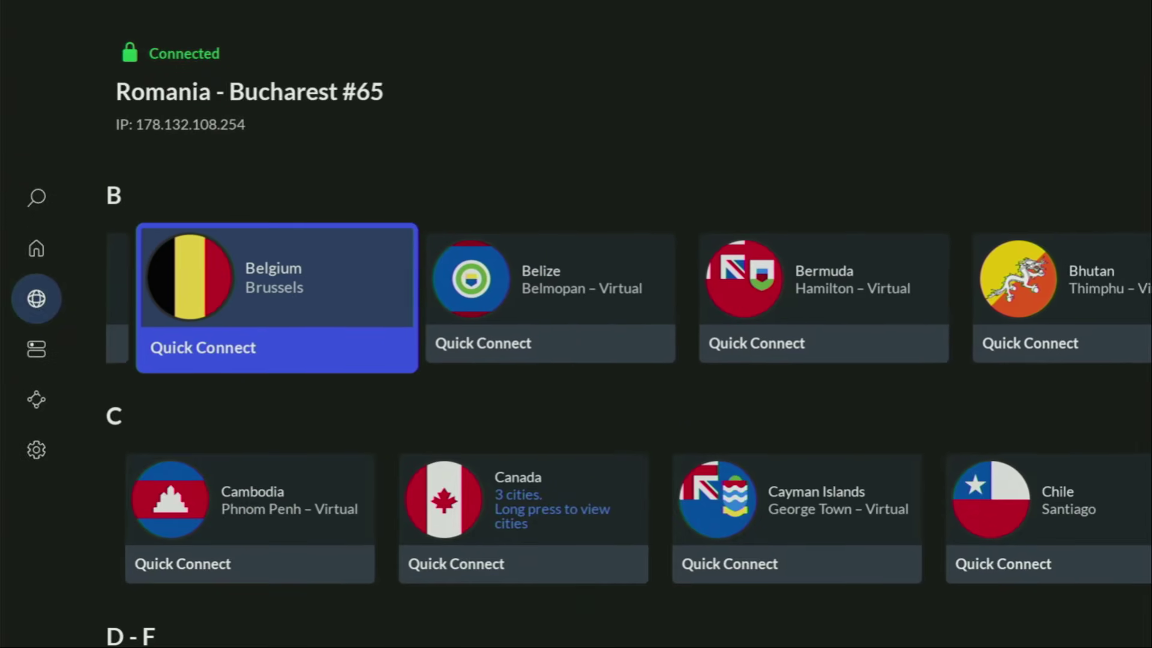
Connect the VPN to a server in Canada
key("Down")
key("Right")
key("Return")
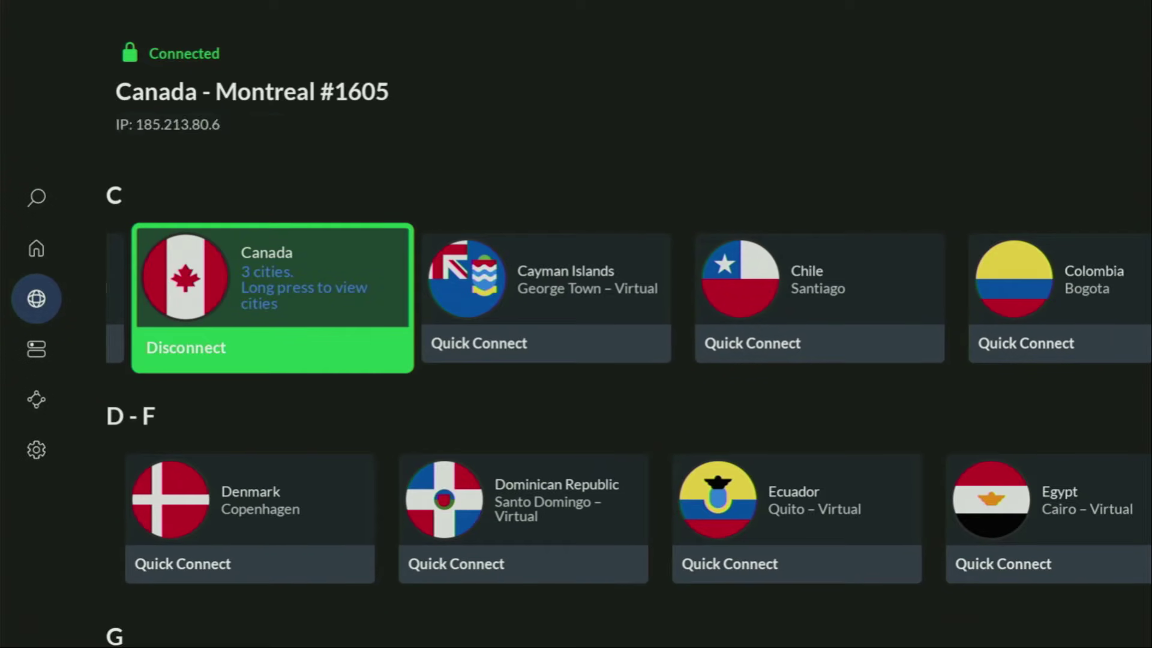
Browse the remaining VPN server countries past the G, I and M groups
key("Down")
key("Up")
key("Down")
key("Down")
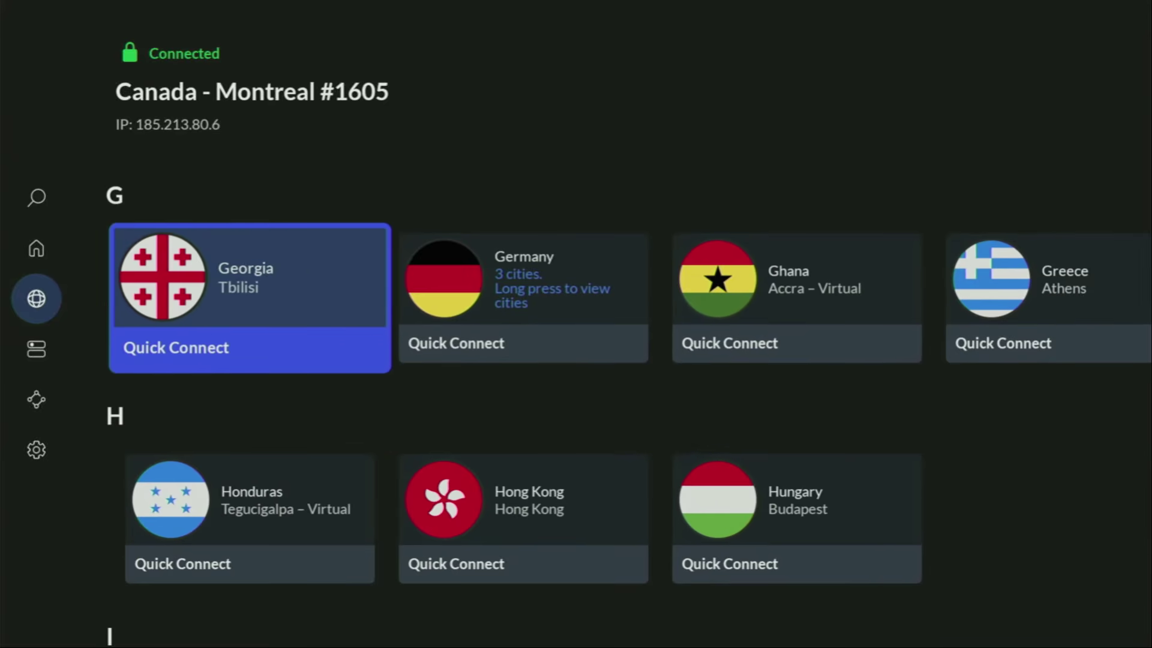
key("Down")
key("Down")
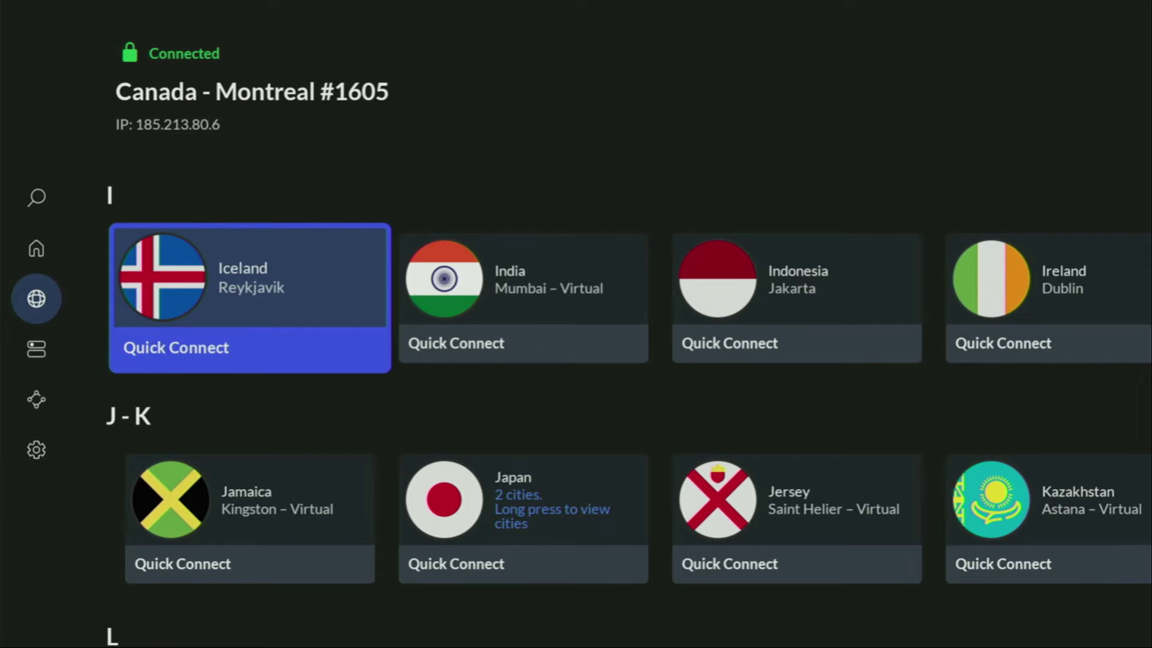
key("Down")
key("Down")
key("Down")
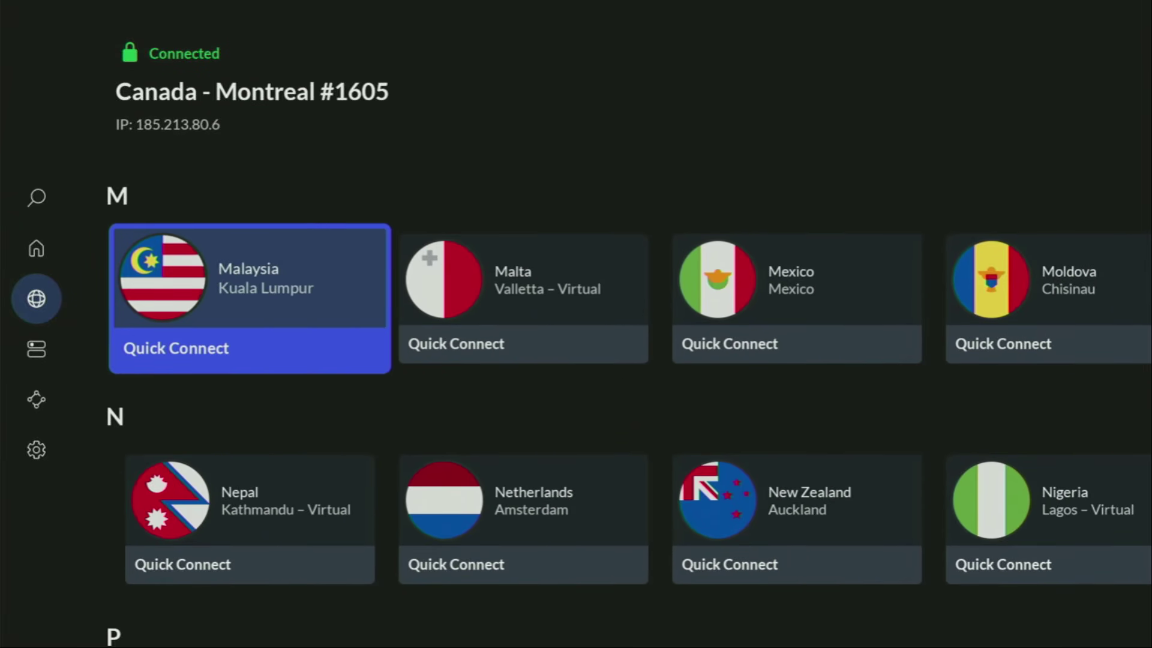
key("Down")
key("Down")
key("Down")
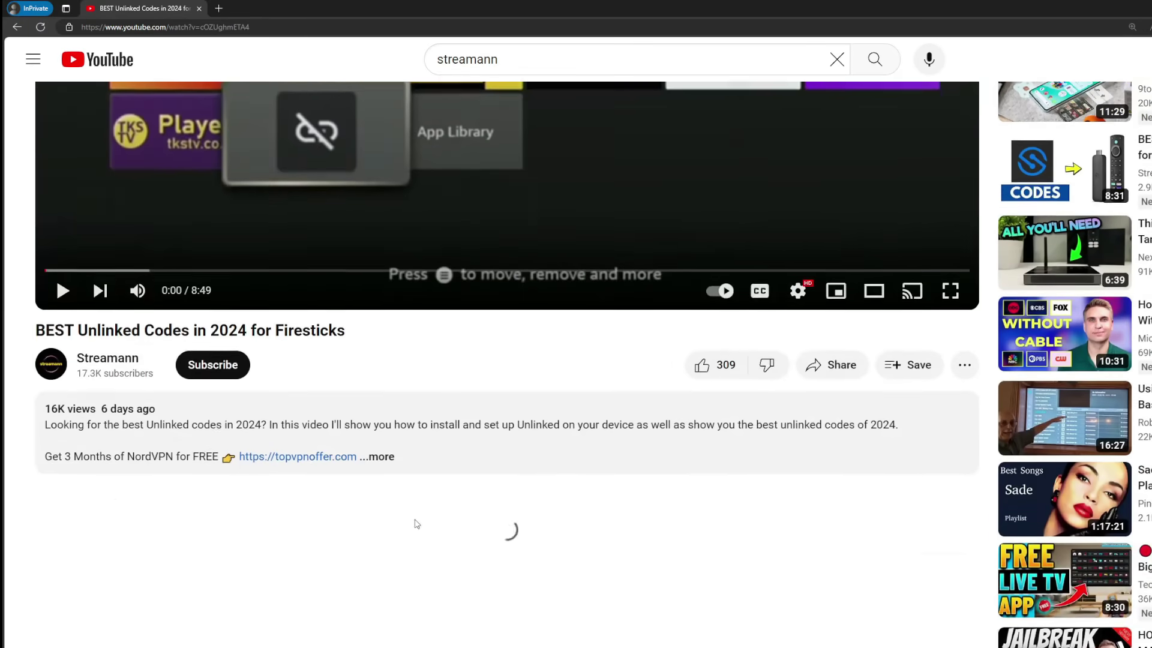
Expand the description of the YouTube video about Unlinked codes and open its NordVPN offer link, topvpnoffer.com, to view the deal
scroll(417, 524, "down", 2)
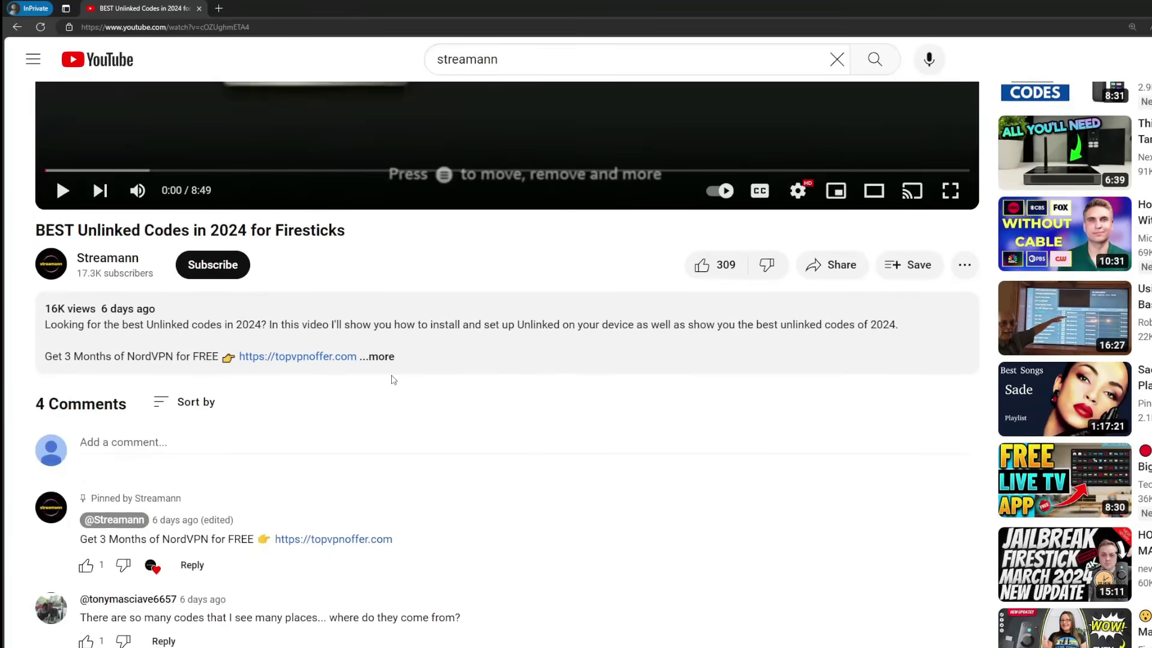
left_click(391, 375)
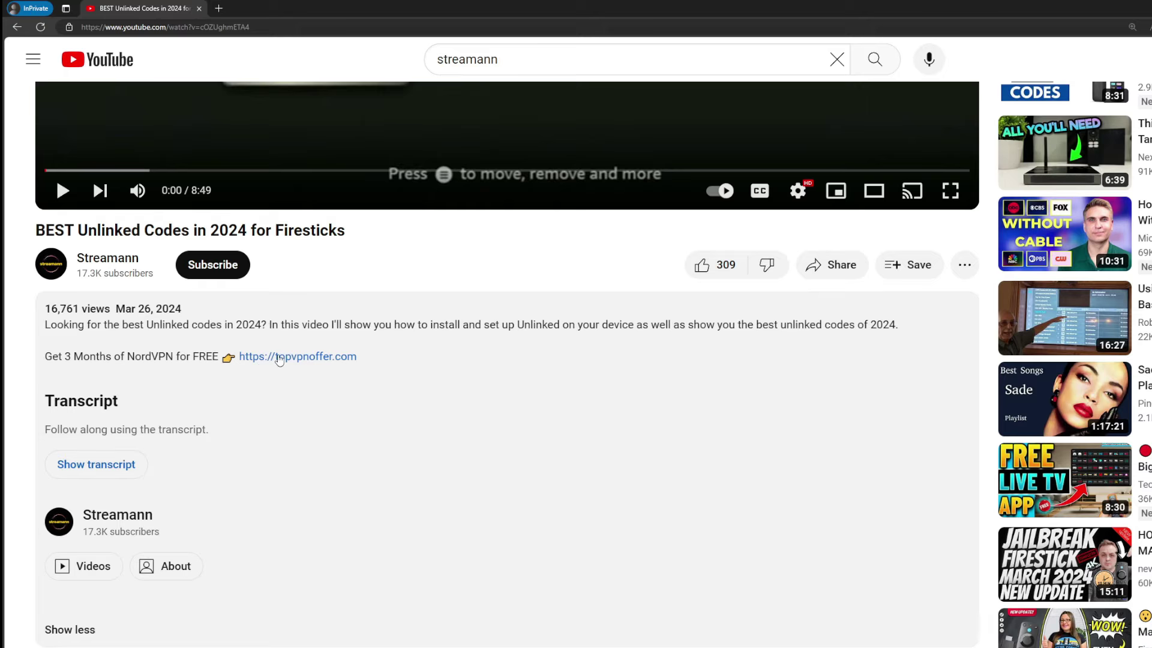
scroll(280, 354, "down", 5)
left_click_drag(414, 496, 339, 496)
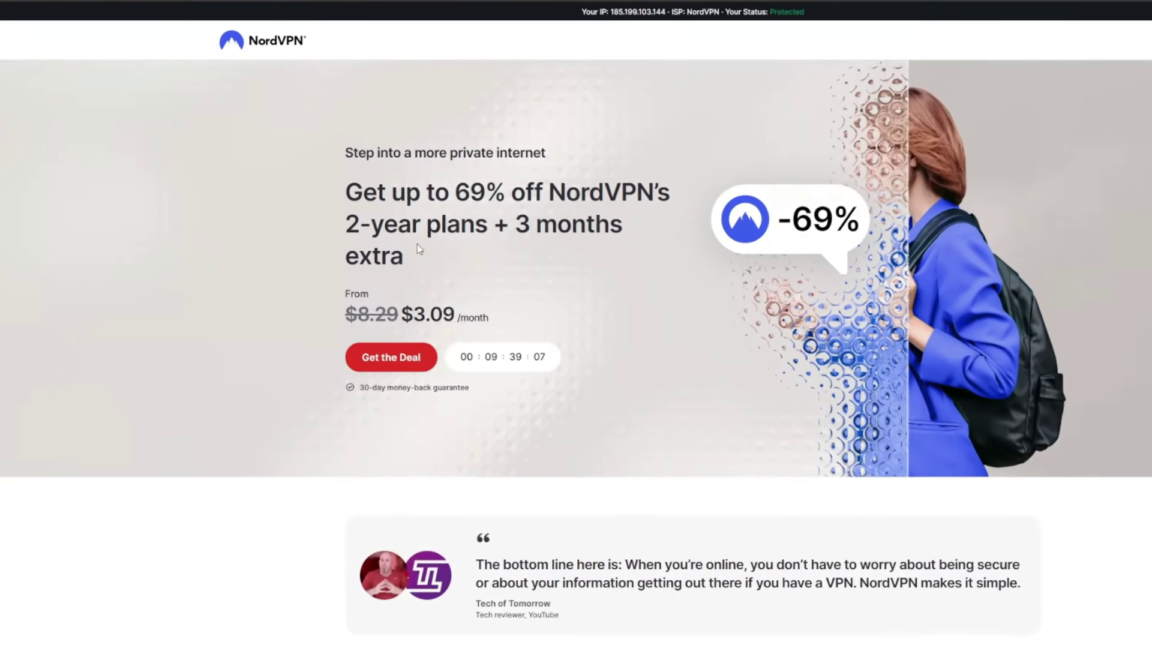
left_click_drag(514, 225, 637, 252)
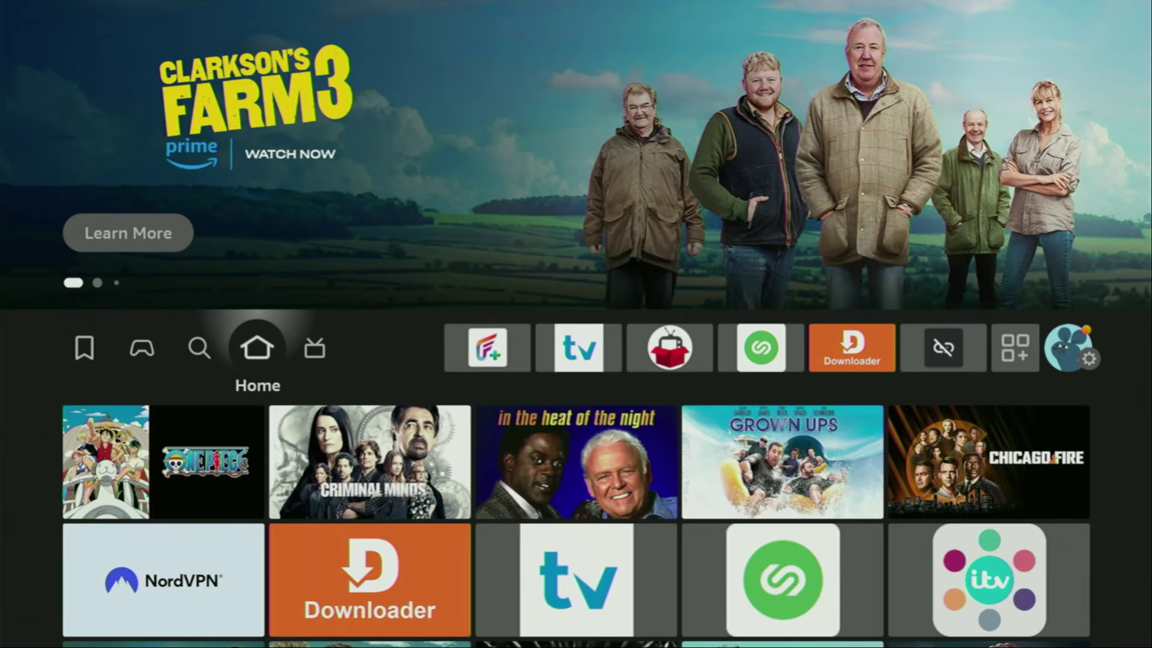
Launch Downloader from the home screen's app row and go to its Home section
key("Right")
key("Right")
key("Right")
key("Right")
key("Right")
key("Right")
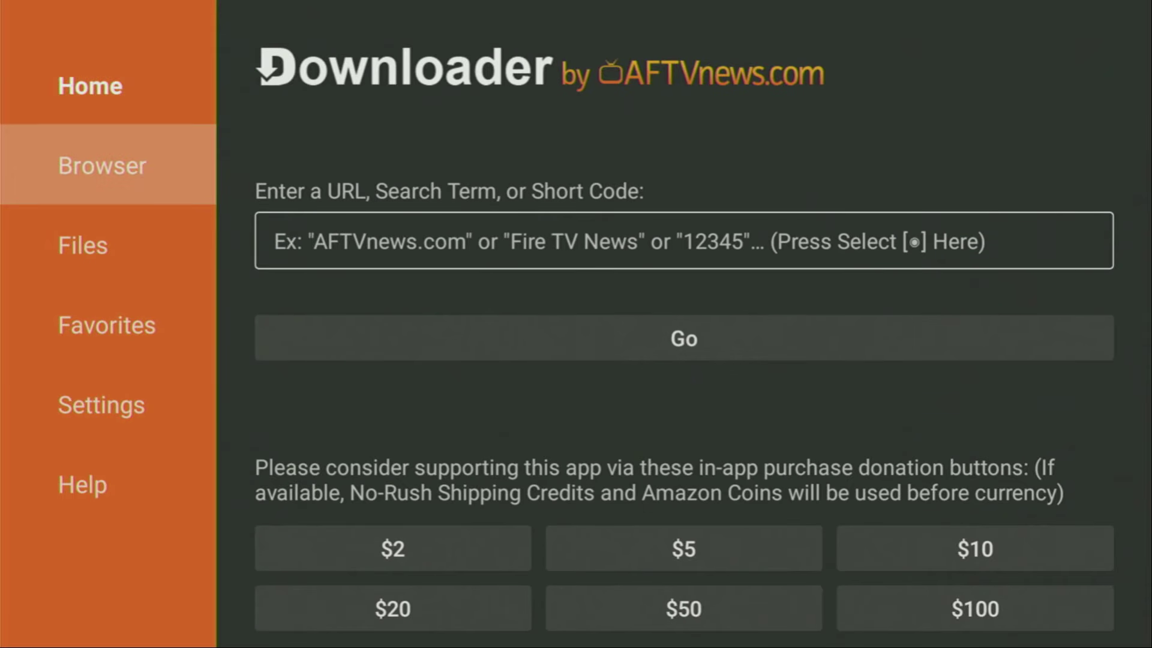
key("Up")
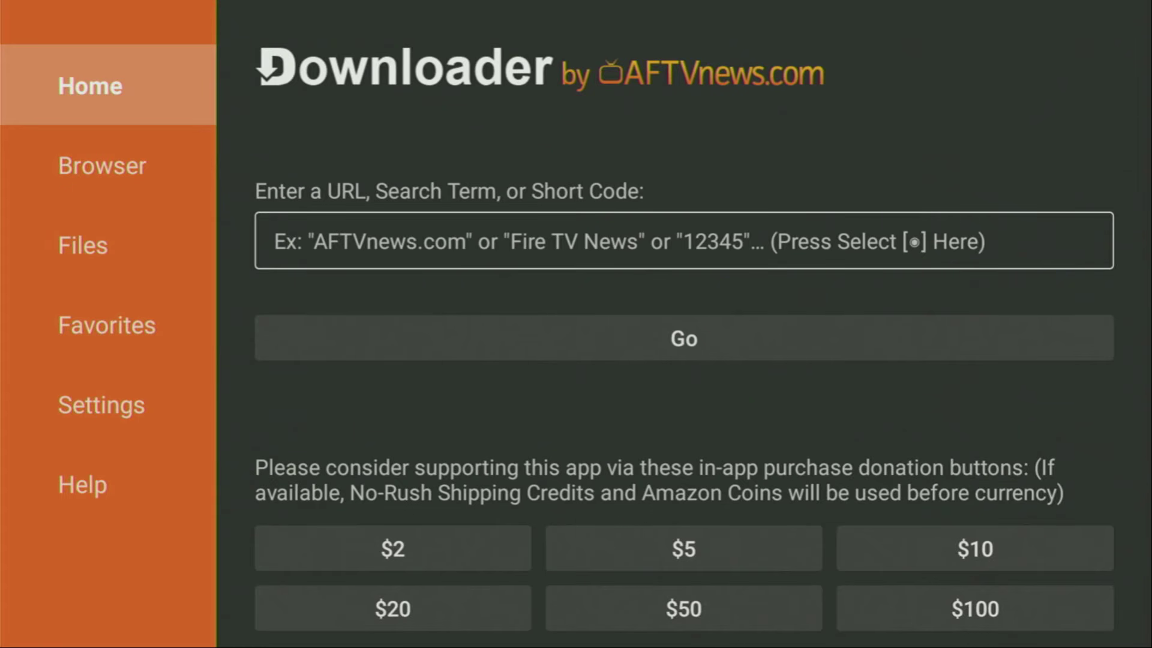
Enter the short code 28907 in Downloader's URL, search term or short code field
key("Right")
key("Return")
key("Up")
key("Right")
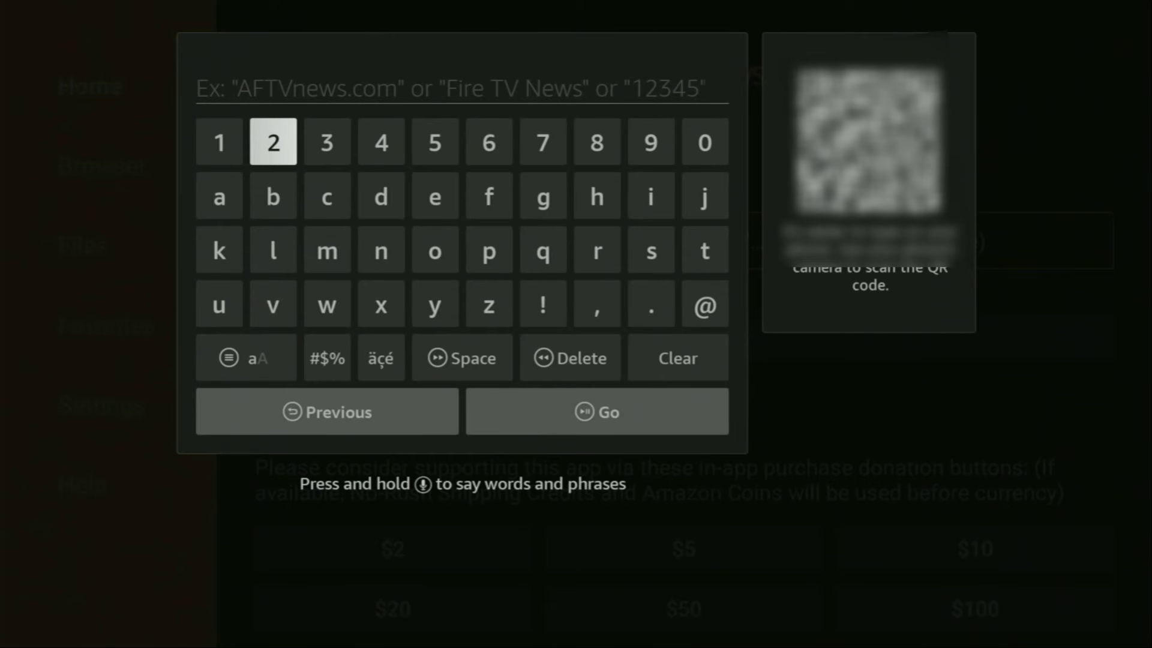
key("Return")
key("Left")
key("Left")
key("Left")
key("Left")
key("Return")
key("Right")
key("Return")
key("Right")
key("Return")
key("Left")
key("Left")
key("Left")
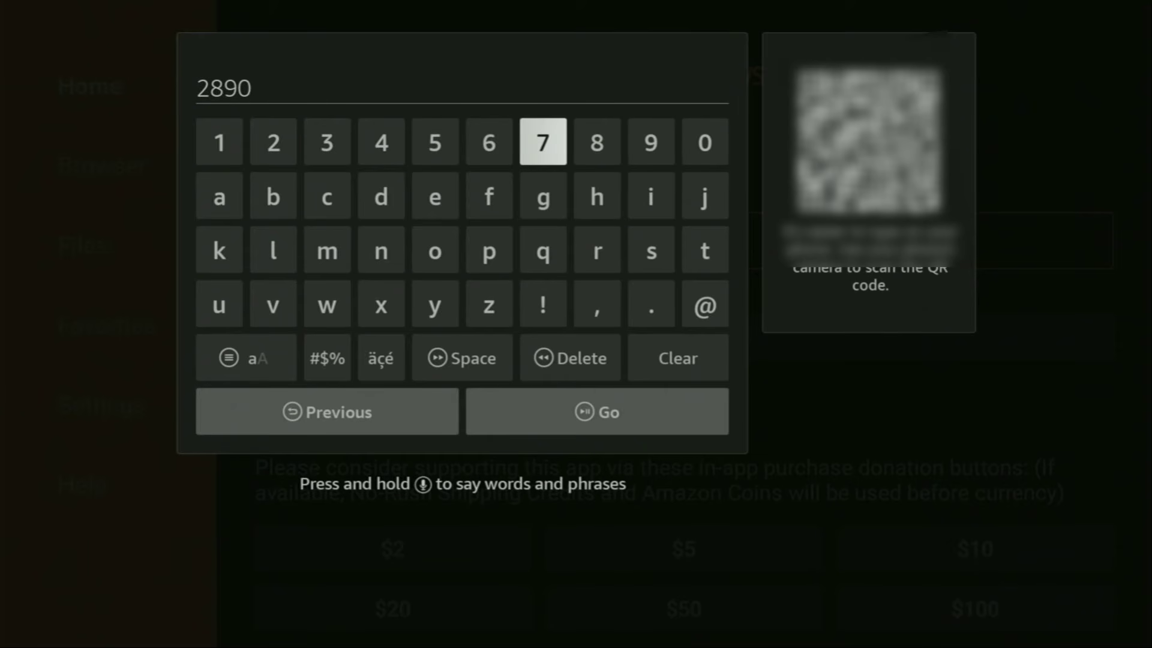
key("Return")
Submit the entered short code to load its web page in Downloader's browser
key("Down")
key("Left")
key("Left")
key("Left")
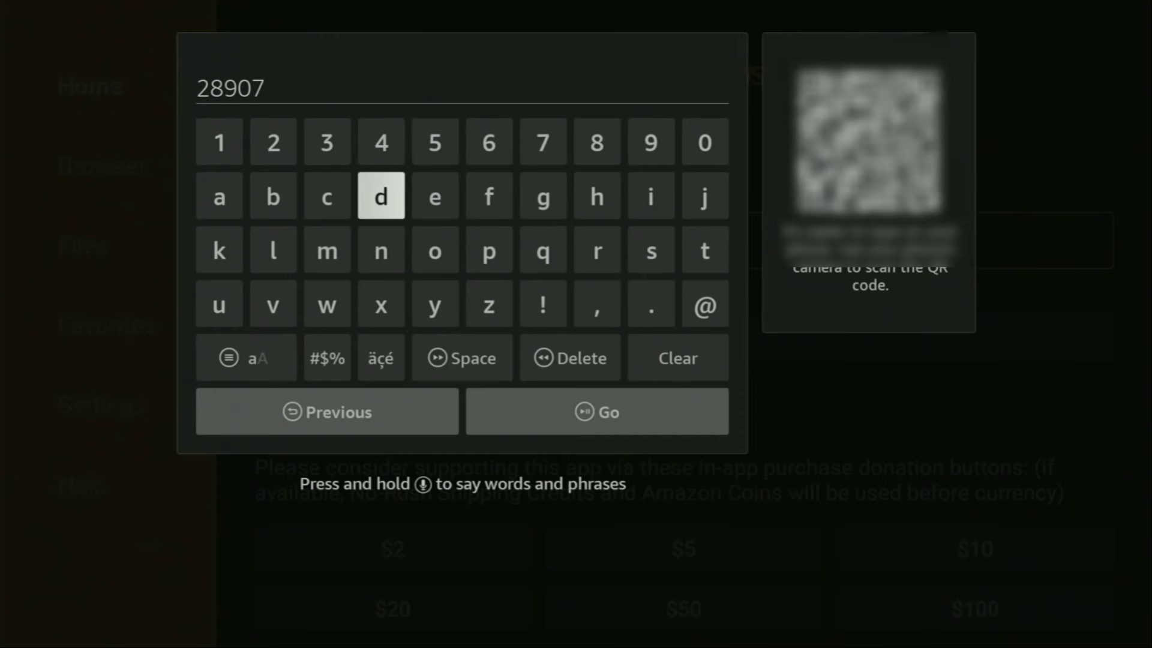
key("Down")
key("Down")
key("Down")
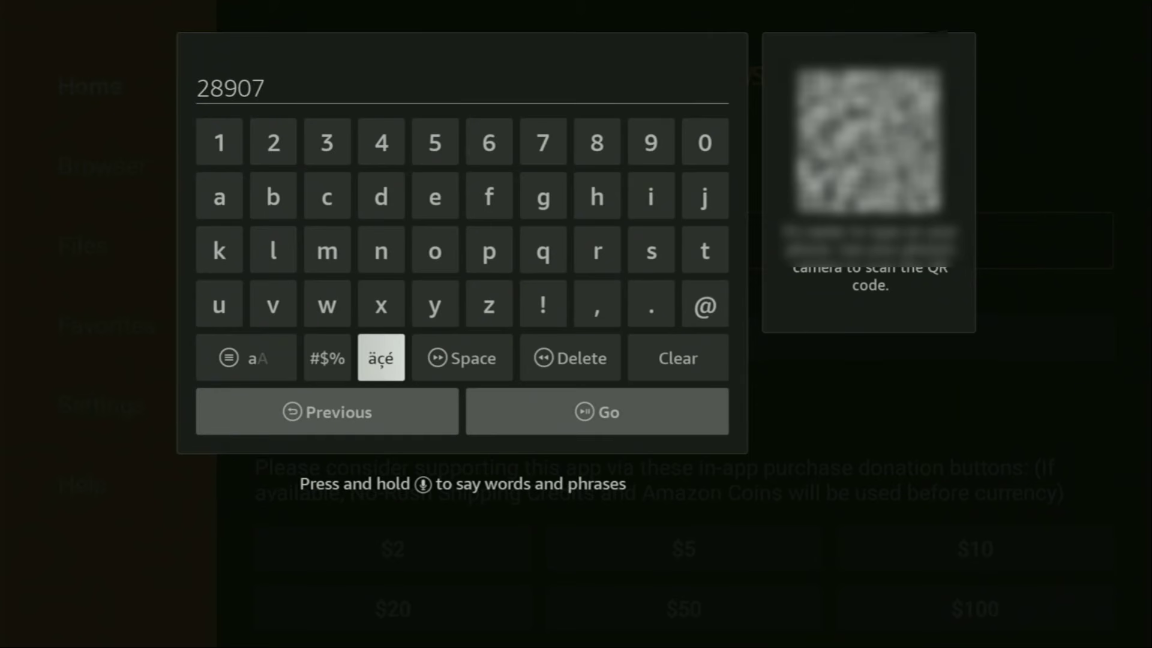
key("Down")
key("Right")
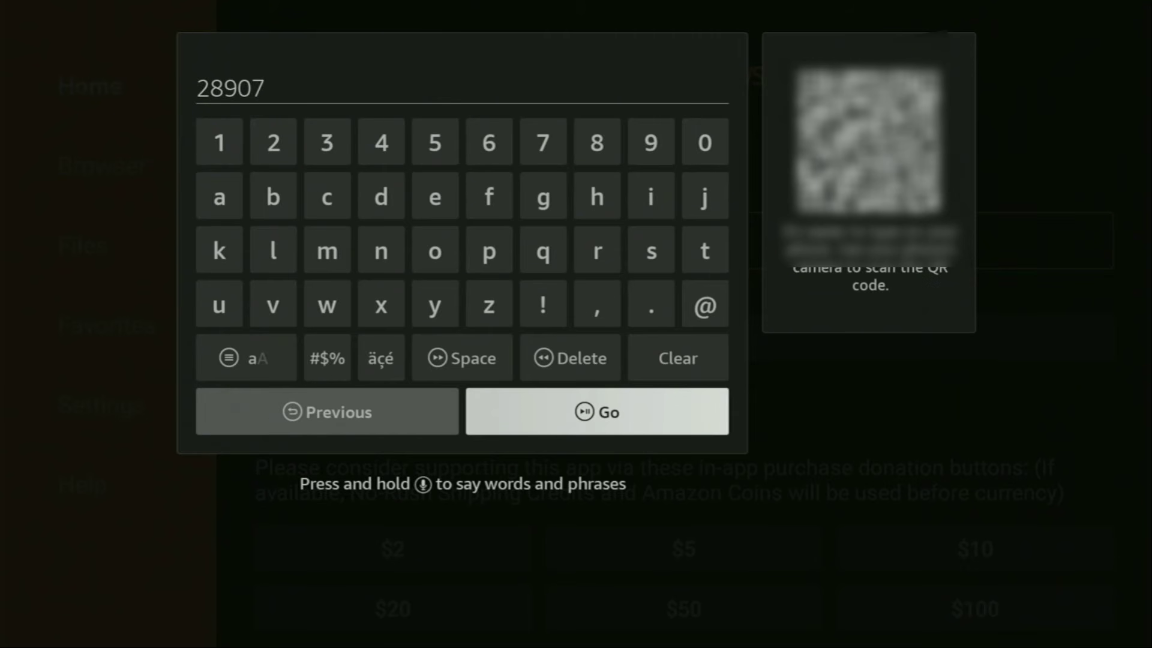
key("Return")
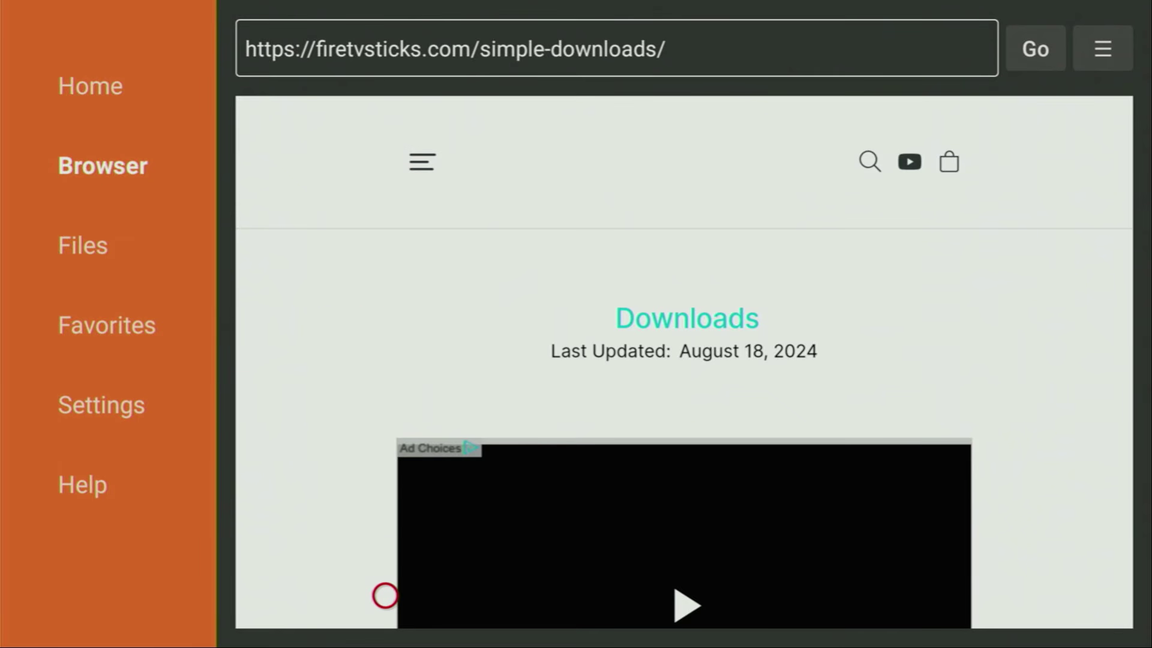
Find the category chooser on the Downloads page and go to the Media Players category
scroll(385, 605, "down", 2)
scroll(385, 605, "down", 10)
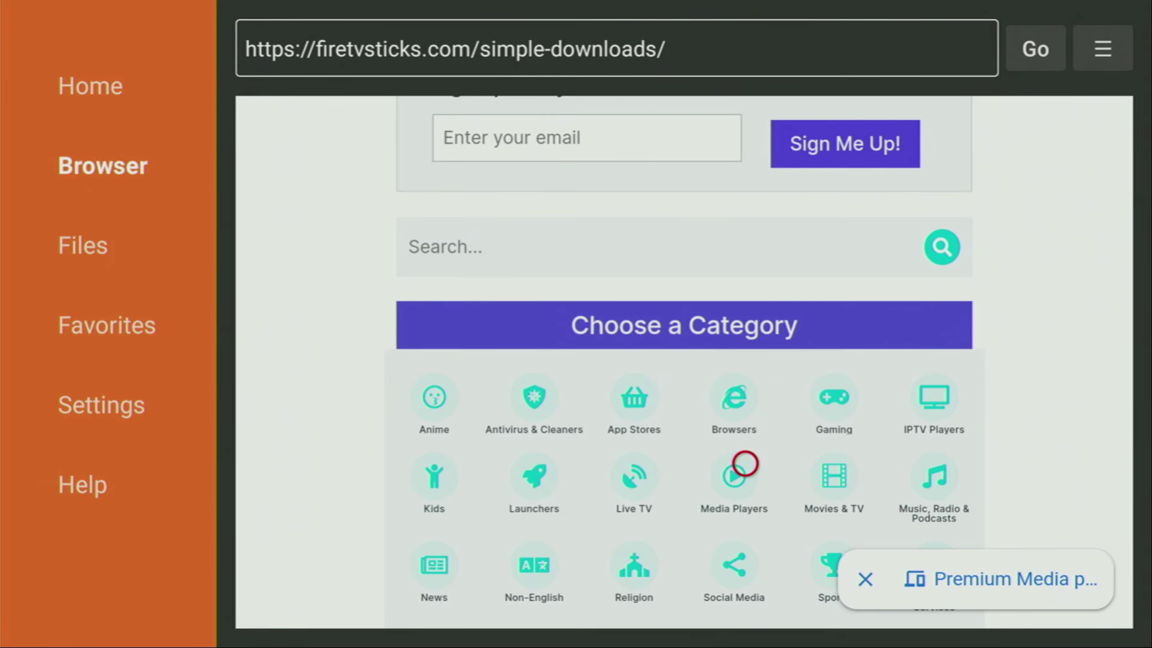
left_click(746, 503)
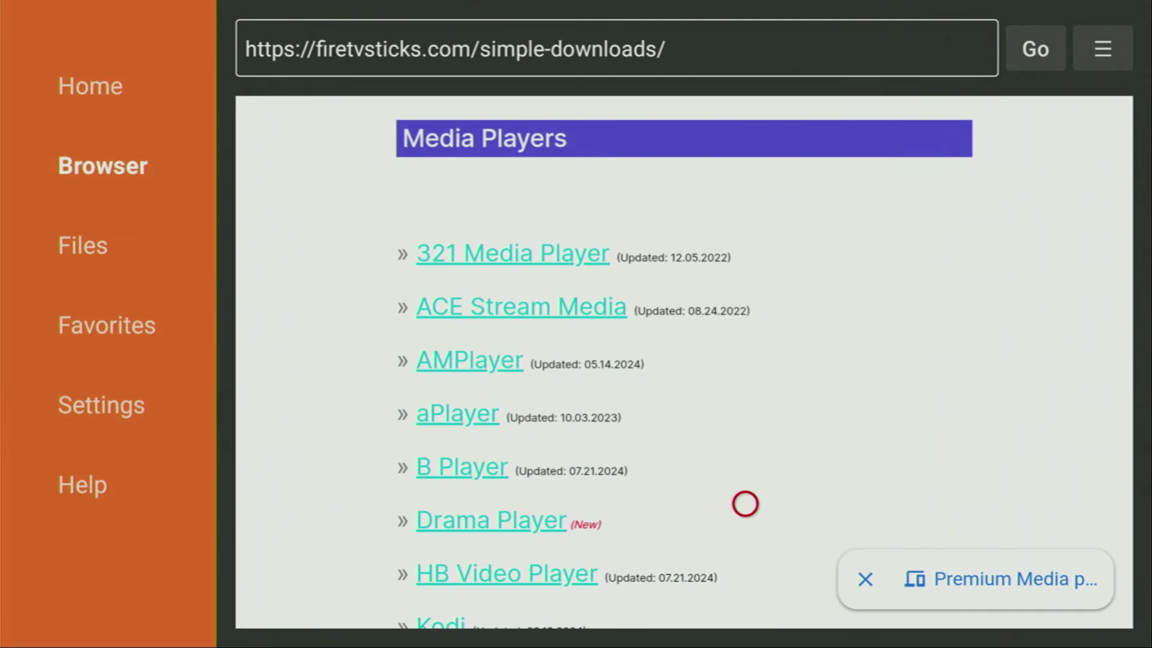
Look through the Media Players list, open the HB Video Player page and dismiss the advertisement
scroll(553, 607, "down", 3)
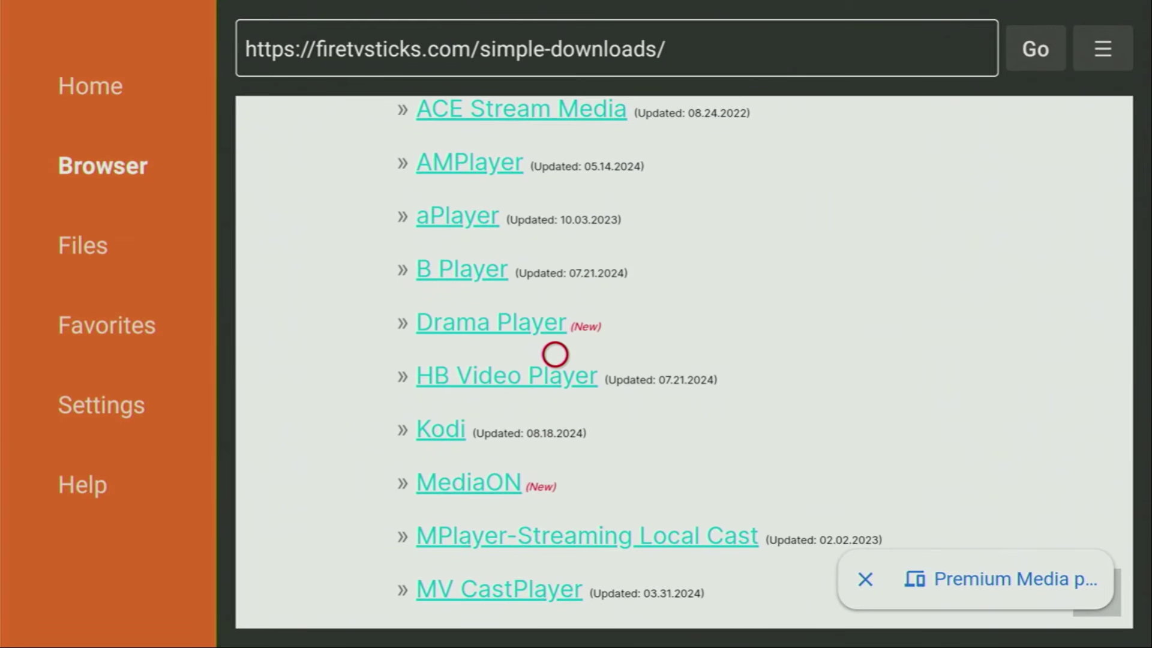
scroll(555, 570, "down", 9)
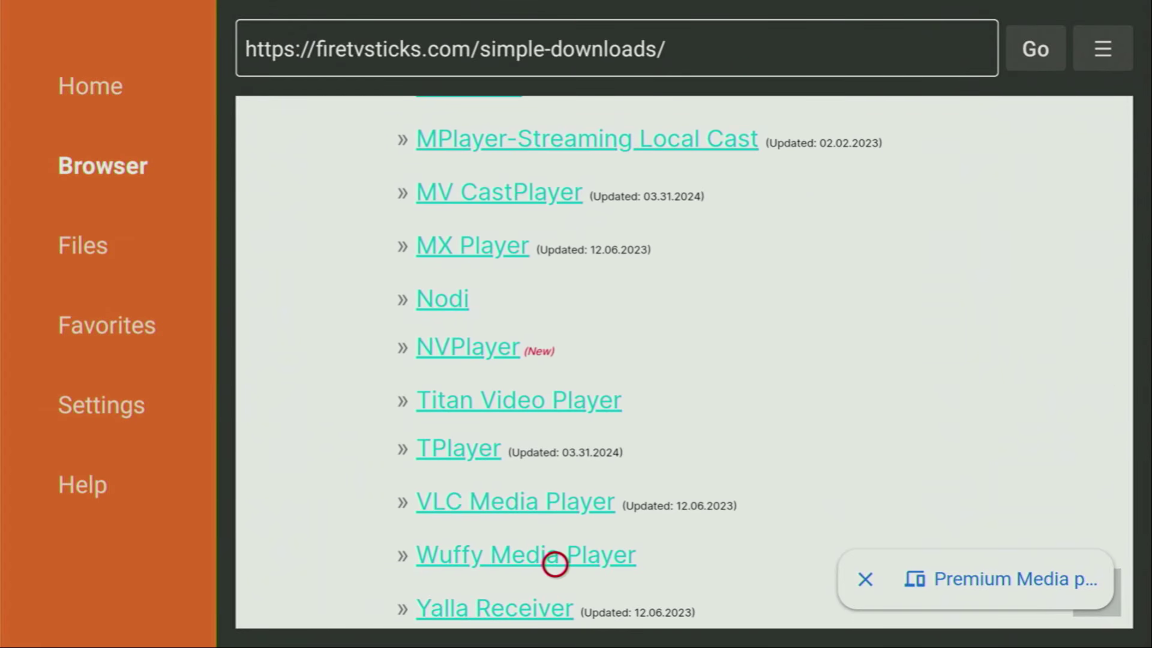
scroll(556, 120, "up", 3)
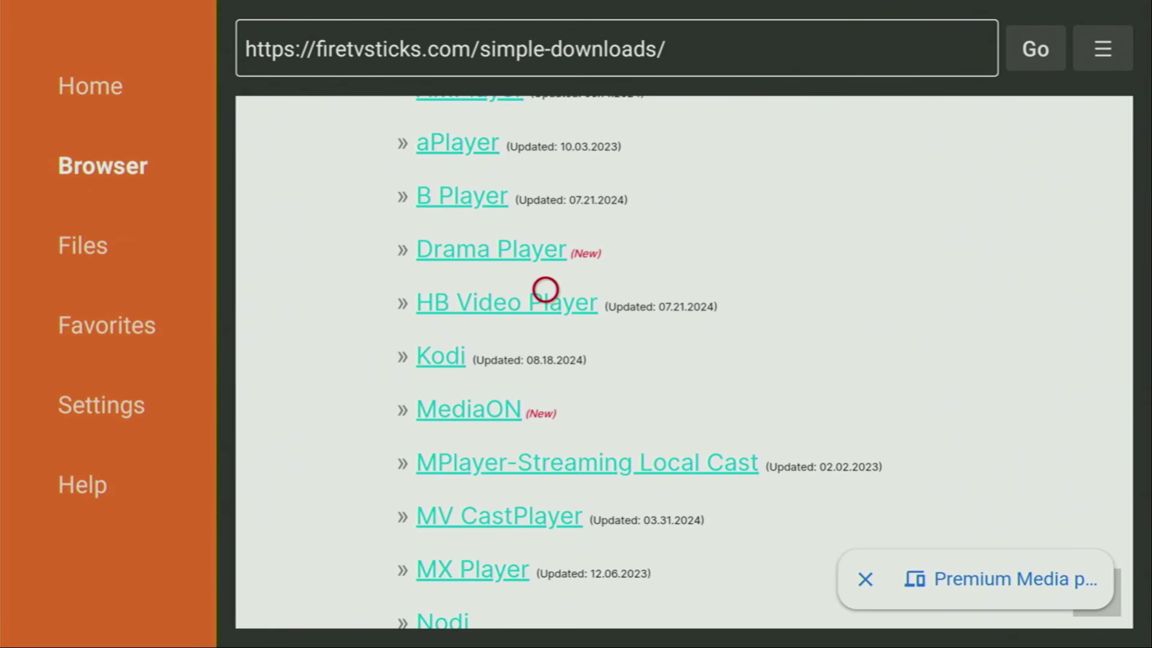
left_click(545, 290)
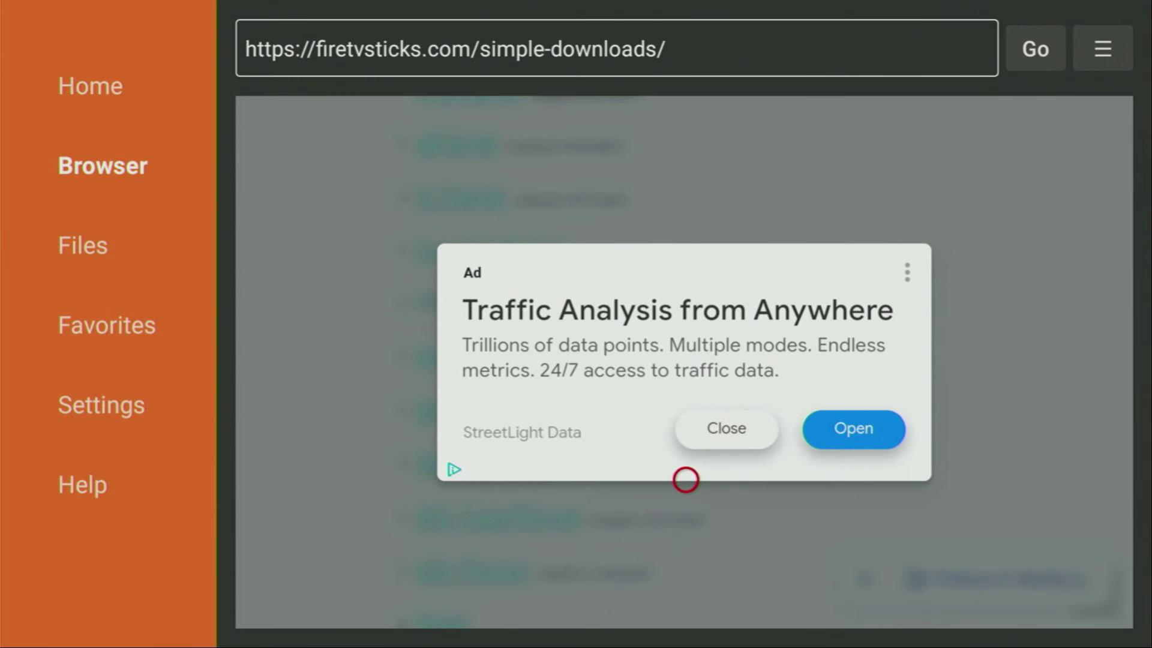
left_click(715, 430)
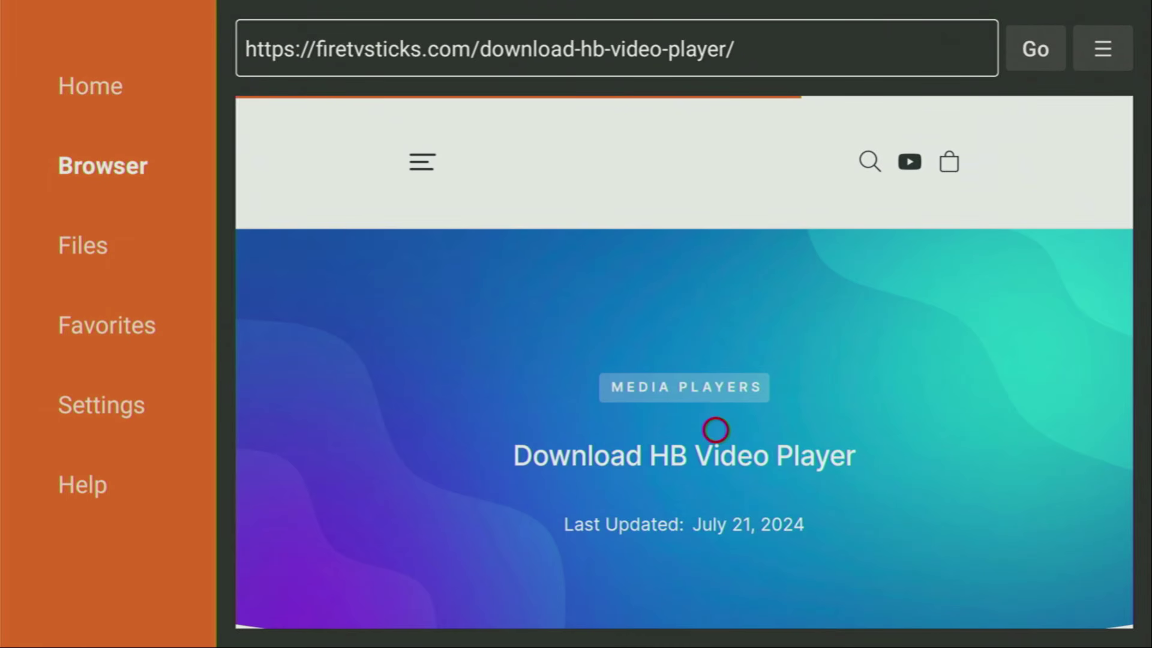
Download the HB Video Player app from its download page using the main download link
scroll(716, 604, "down", 8)
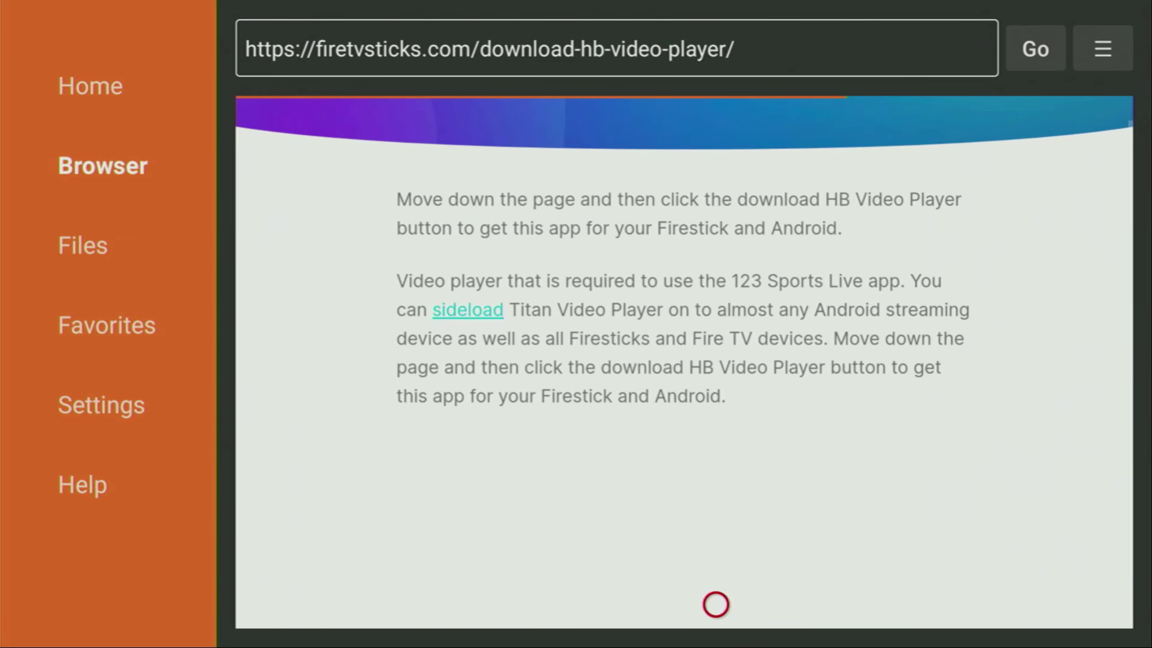
scroll(716, 604, "down", 10)
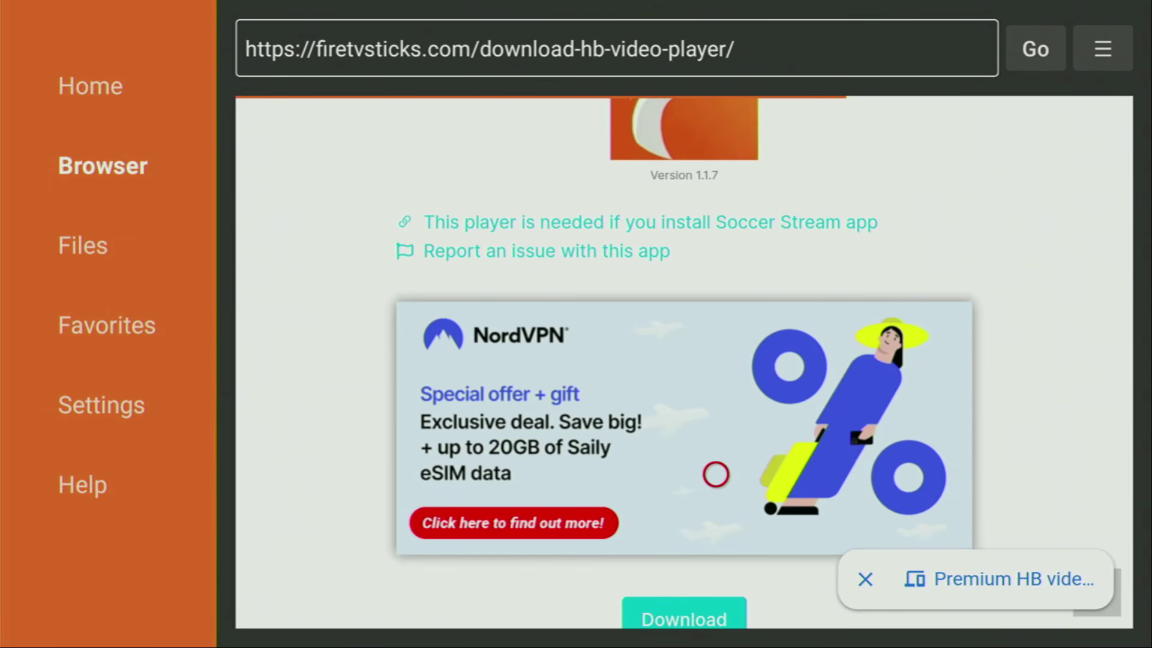
scroll(716, 605, "down", 2)
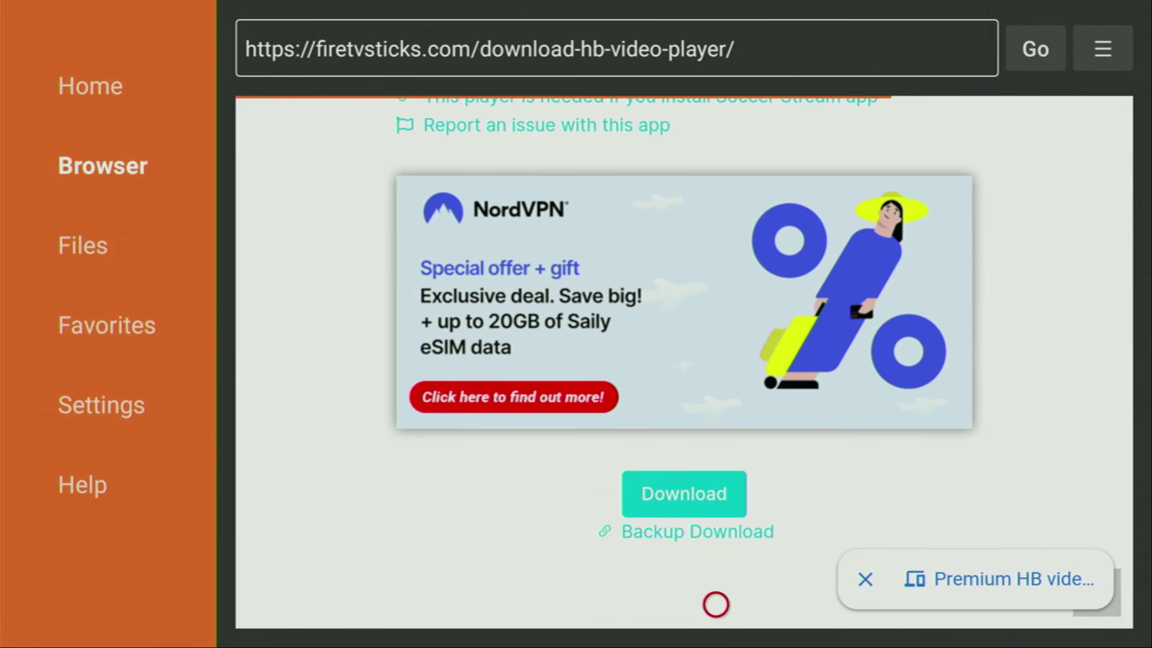
scroll(716, 605, "down", 2)
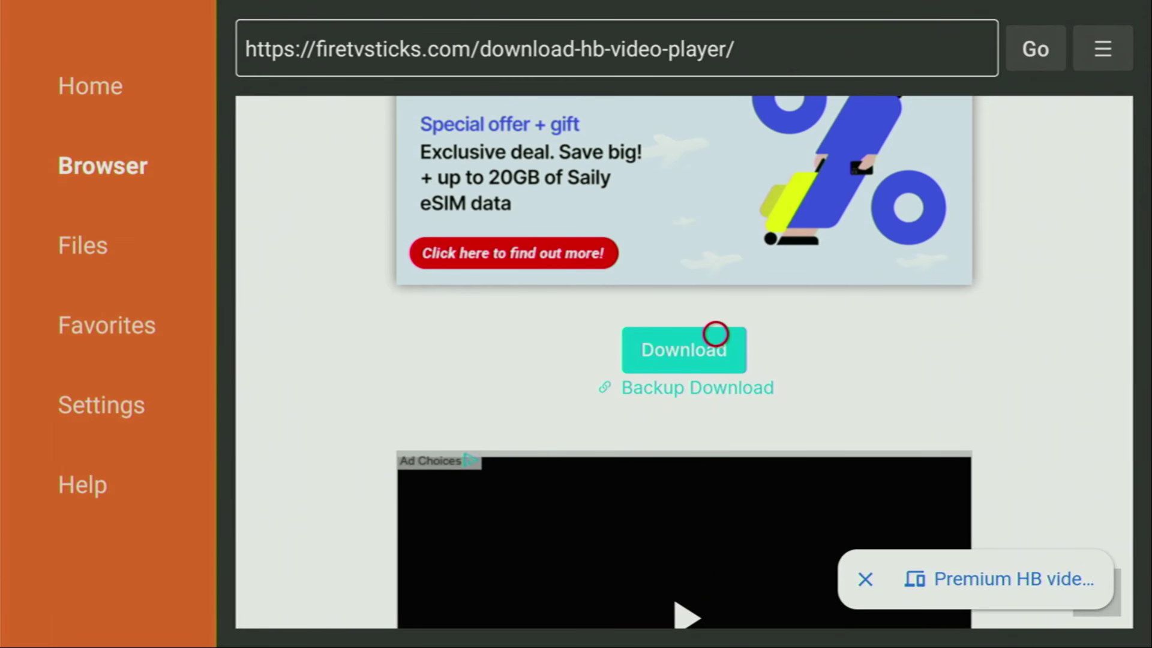
left_click(716, 335)
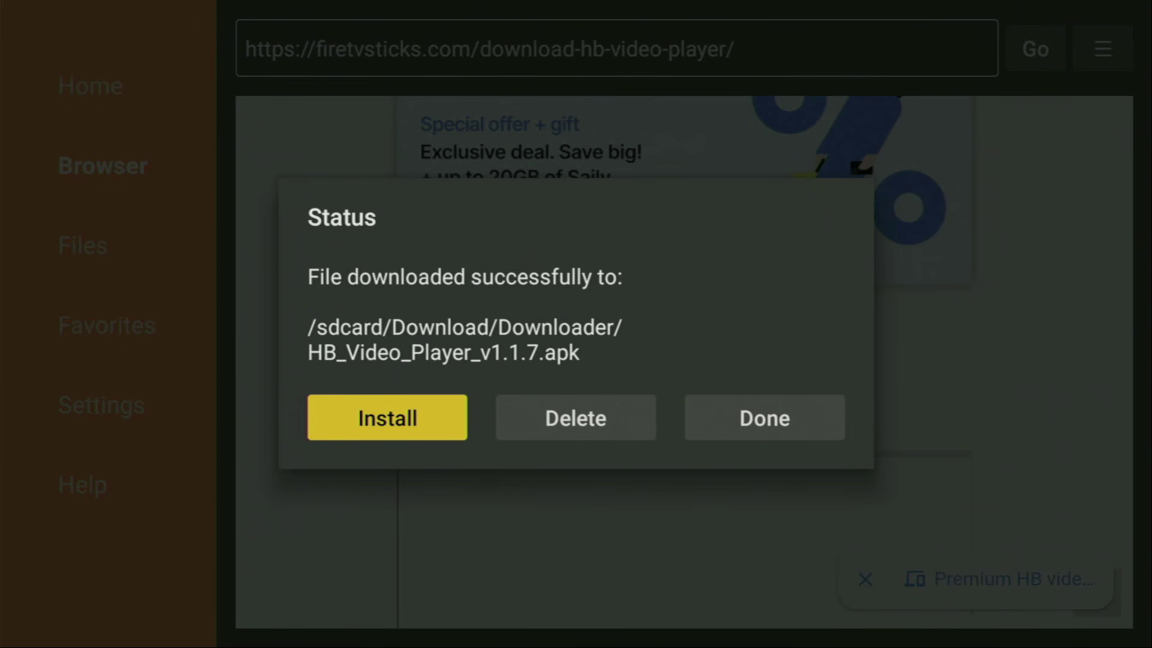
Delete the downloaded file HB_Video_Player_v1.1.7.apk and confirm the deletion
key("Right")
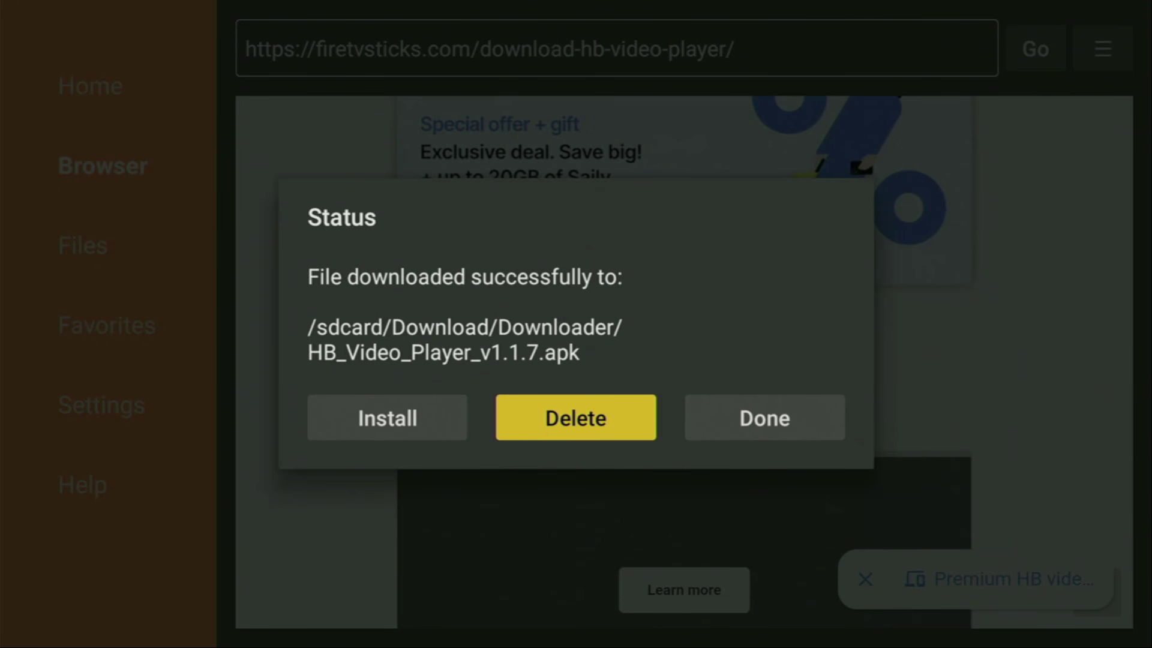
key("Return")
key("Return")
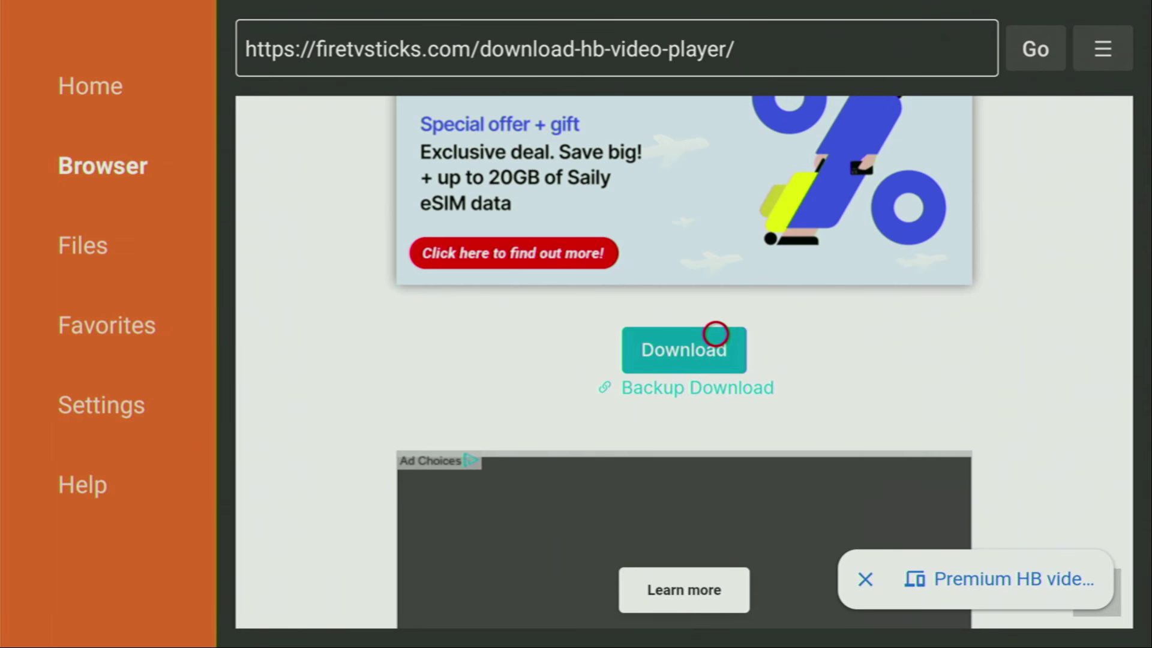
Return to the Fire TV home screen and open the full list of apps and channels
key("Home")
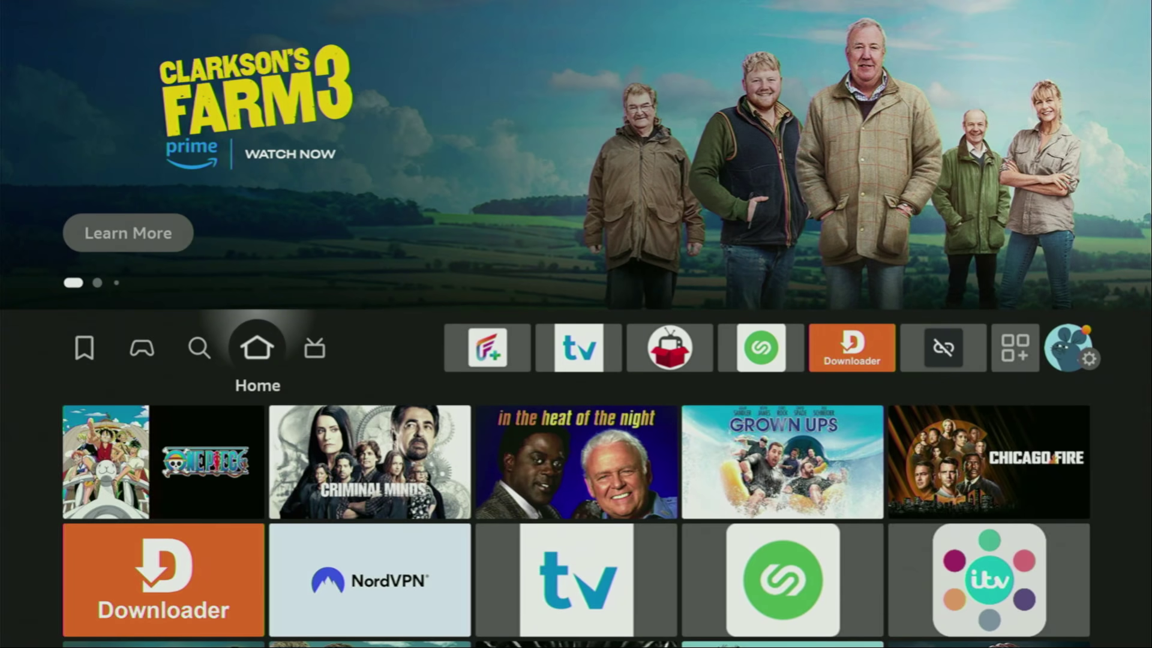
key("Right")
key("Right")
key("Right")
key("Right")
key("Right")
key("Right")
key("Right")
key("Right")
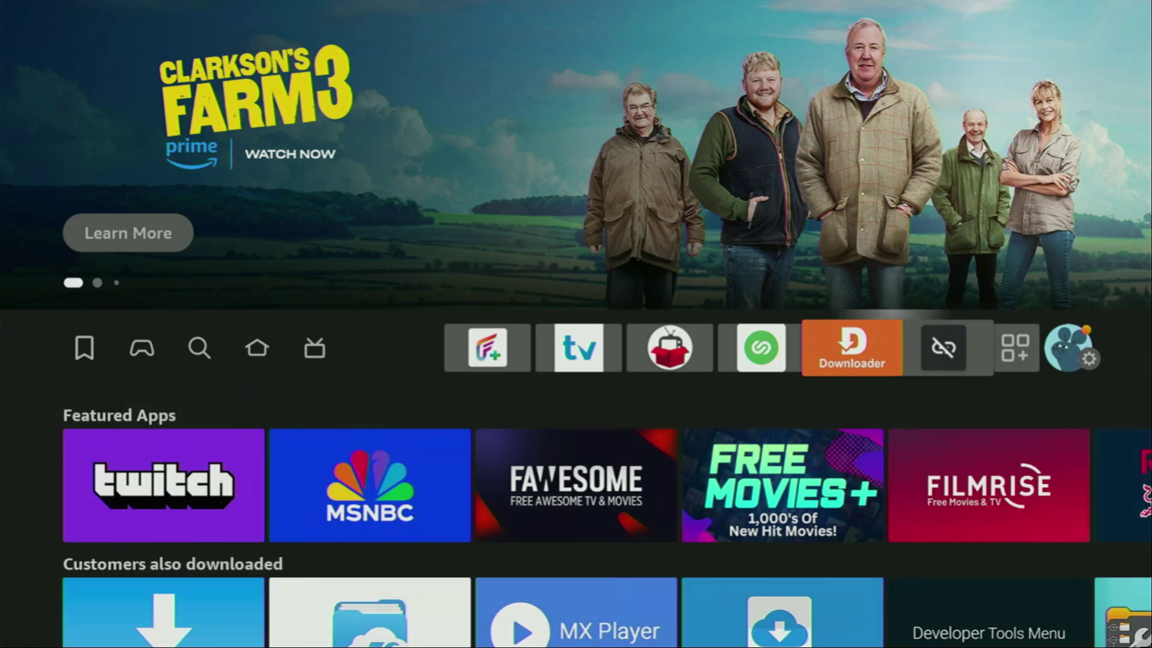
key("Return")
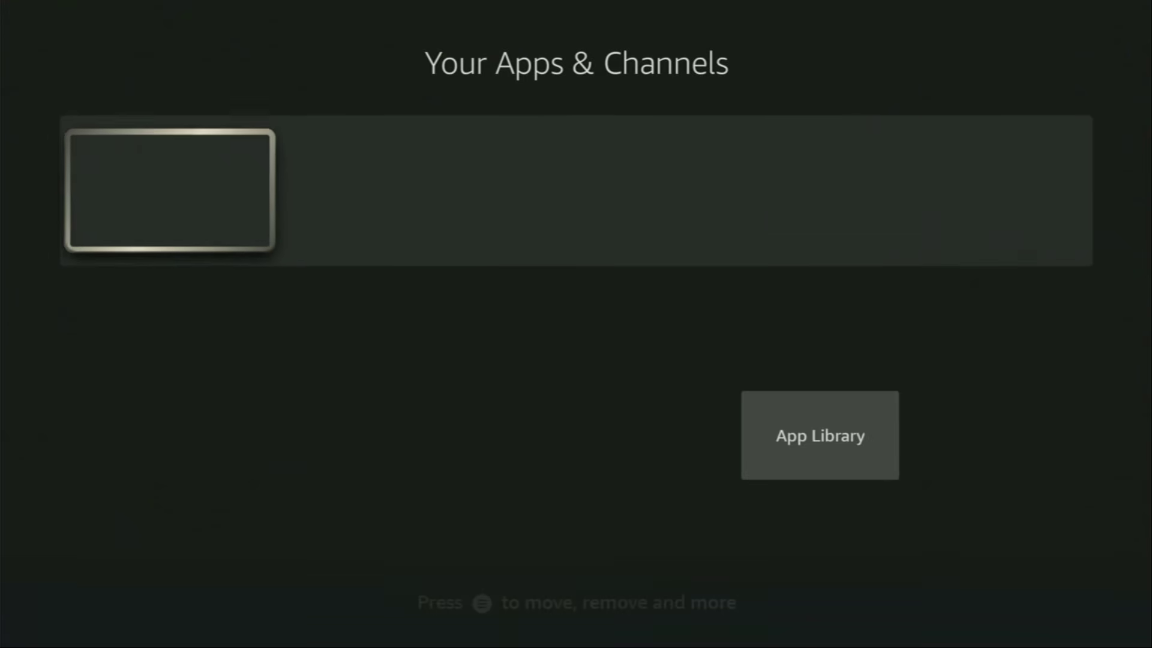
Move the HB Video Player app to the front of Your Apps & Channels
key("Down")
key("Down")
key("Right")
key("Right")
key("Right")
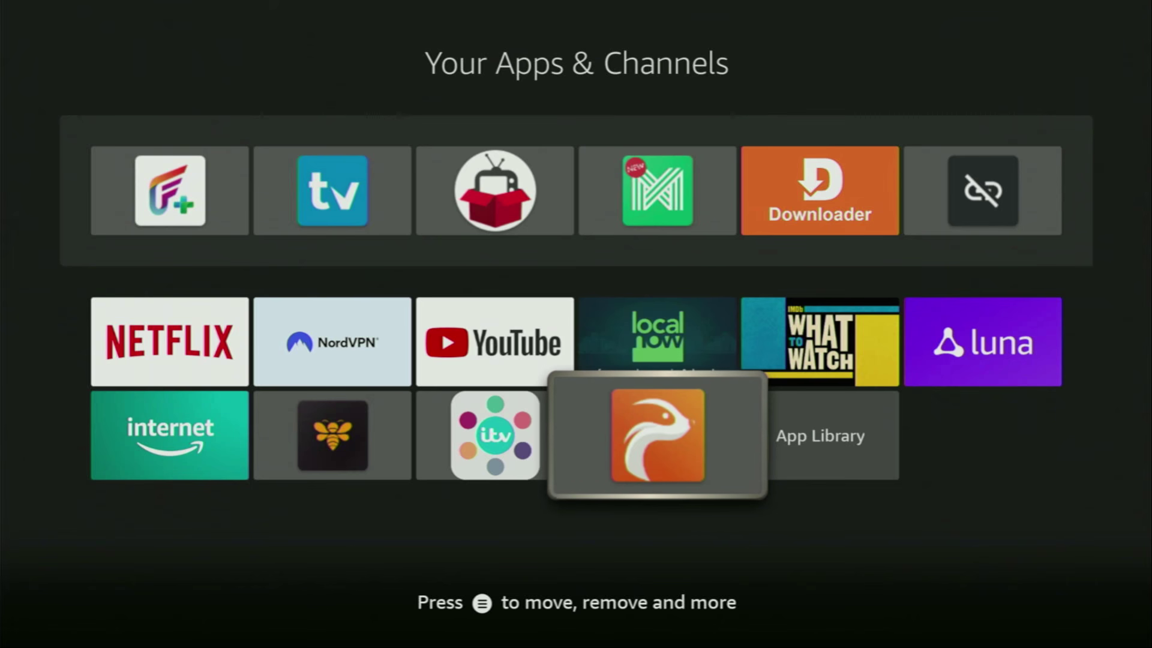
key("Menu")
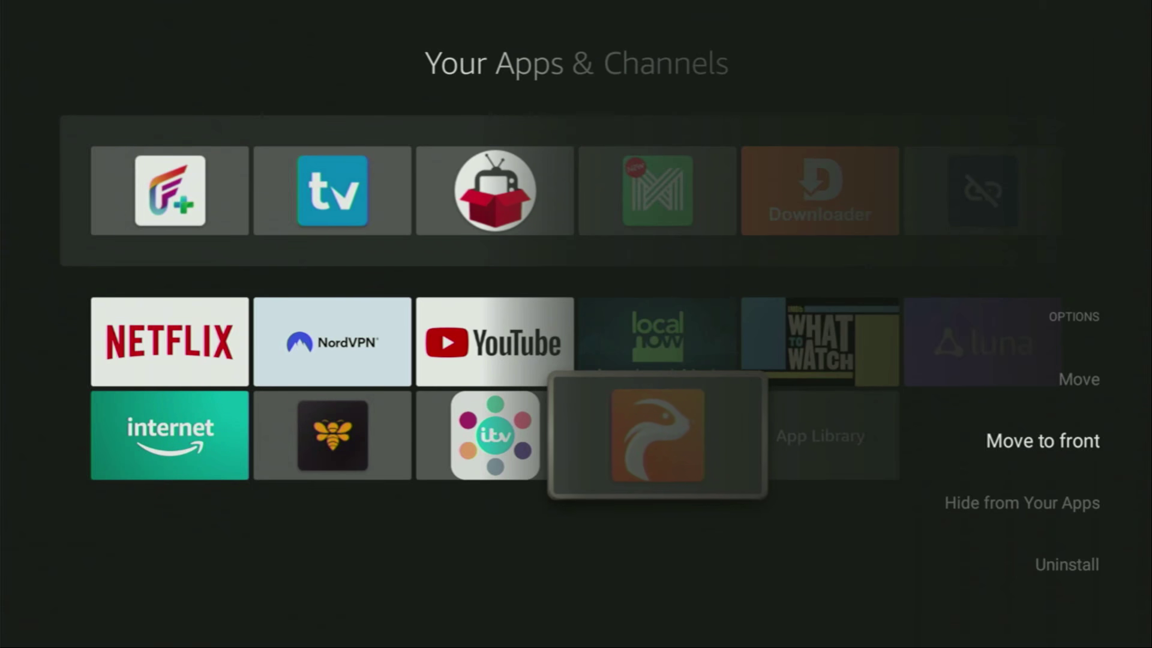
key("Return")
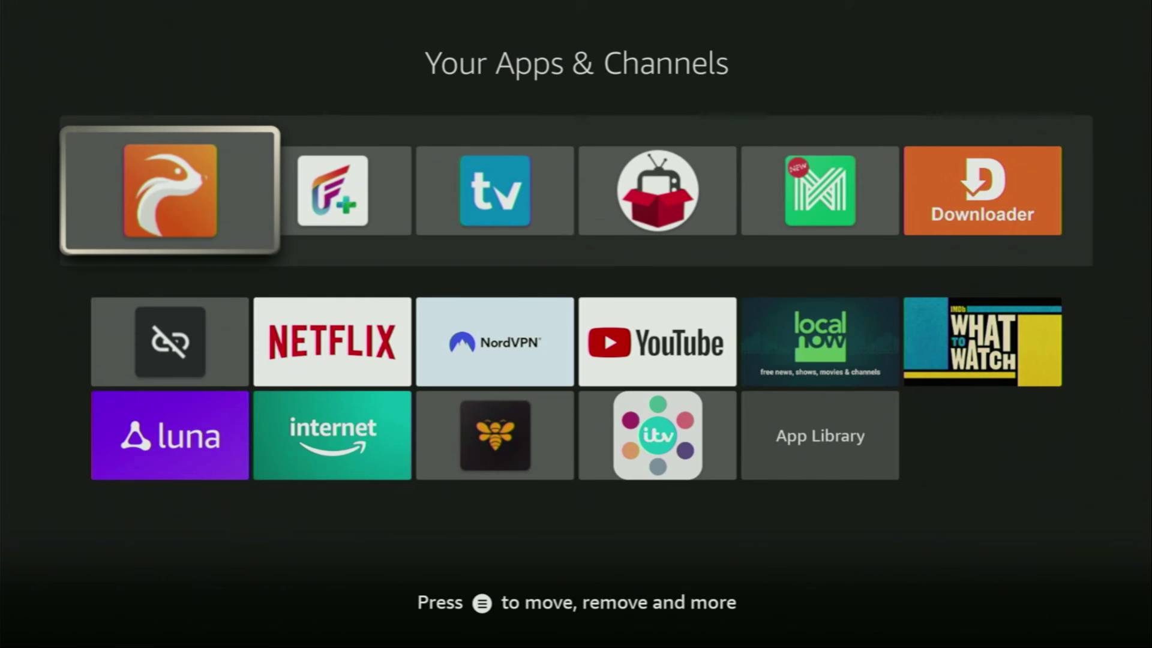
Select the NordVPN app in Your Apps & Channels
key("Down")
key("Right")
key("Right")
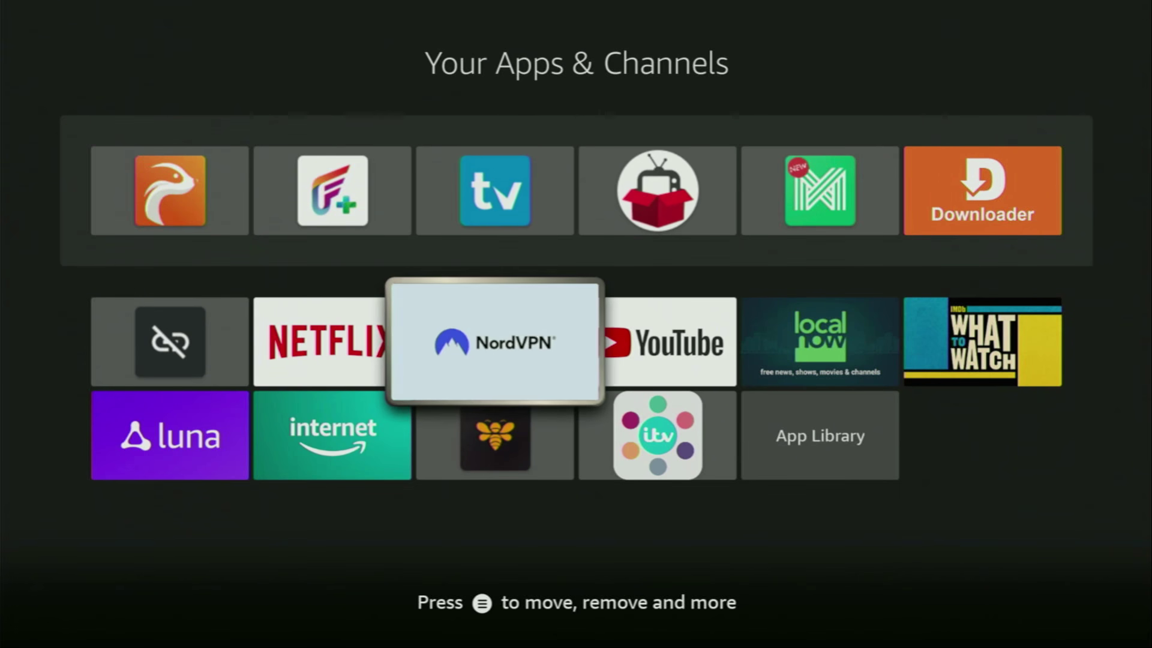